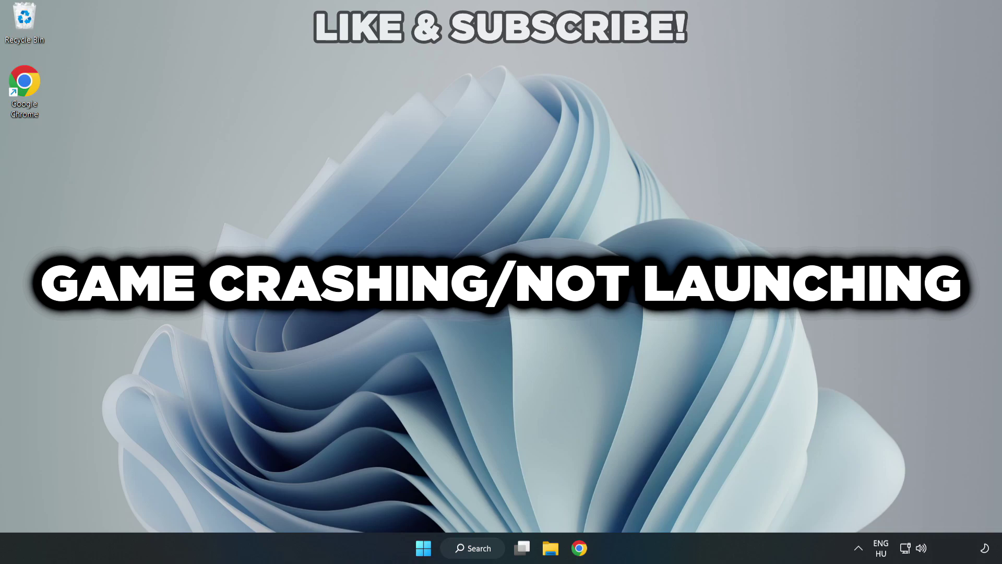
# Step: Search Windows for 'device manager'
pyautogui.click(476, 547)
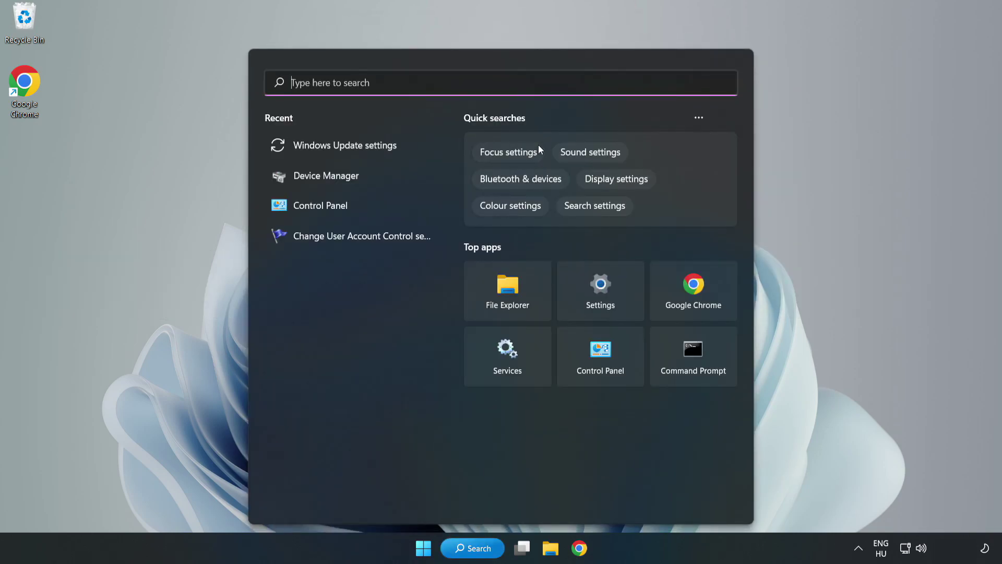
pyautogui.write('device m')
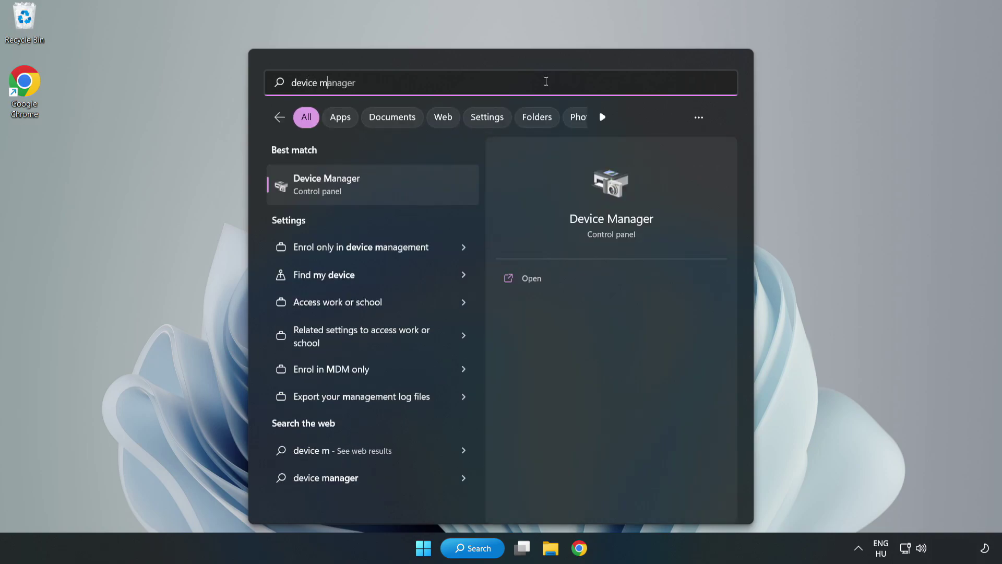
pyautogui.write('anager')
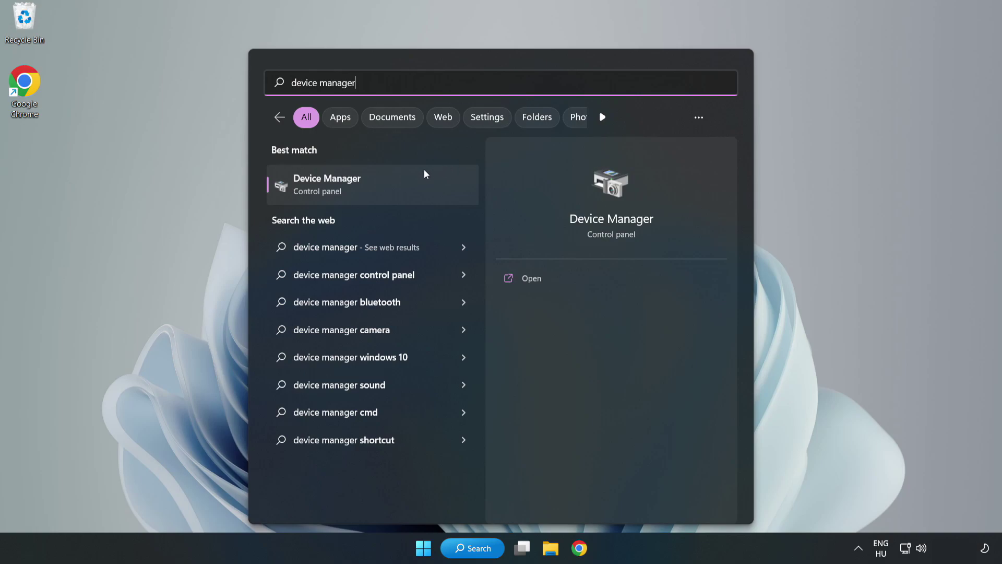
# Step: Open Device Manager, centre its window, and expand Display adapters to select VMware SVGA 3D
pyautogui.click(373, 190)
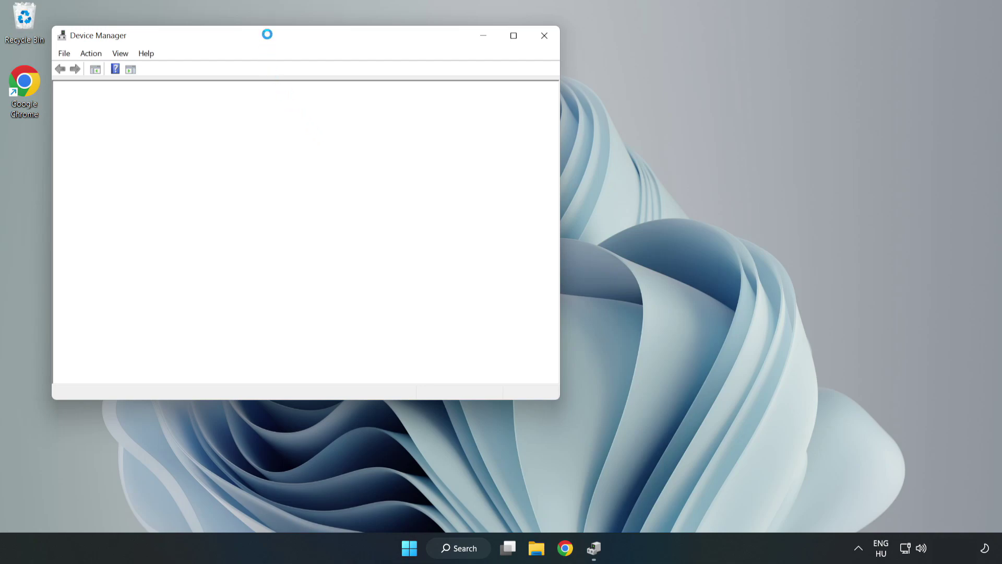
pyautogui.moveTo(267, 38); pyautogui.dragTo(446, 91)
pyautogui.click(268, 201)
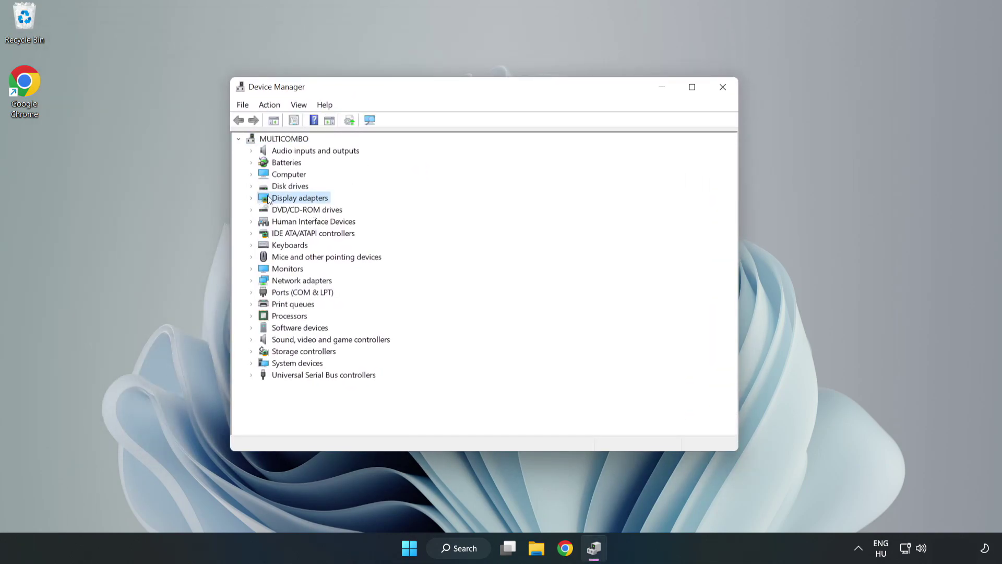
pyautogui.click(252, 198)
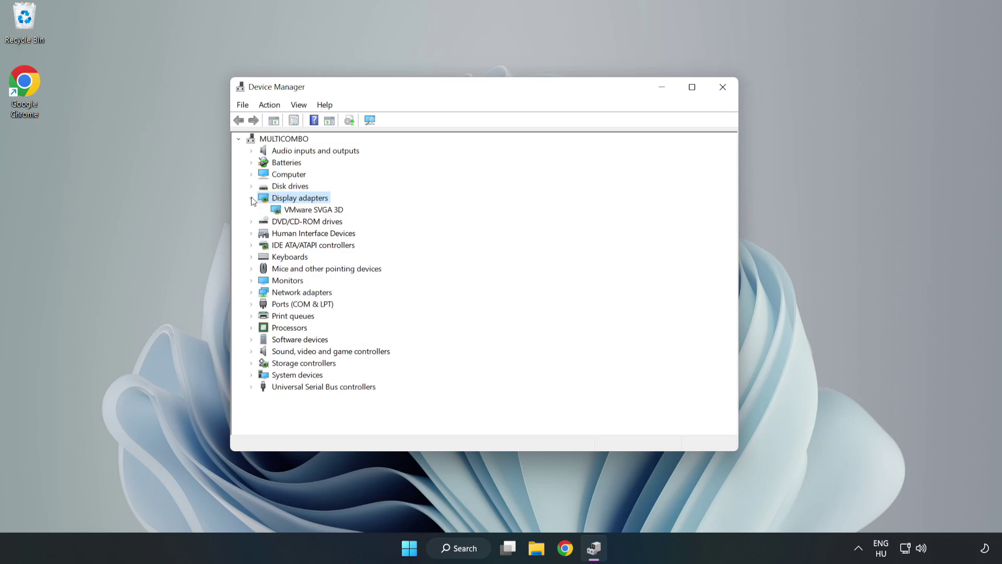
pyautogui.click(280, 210)
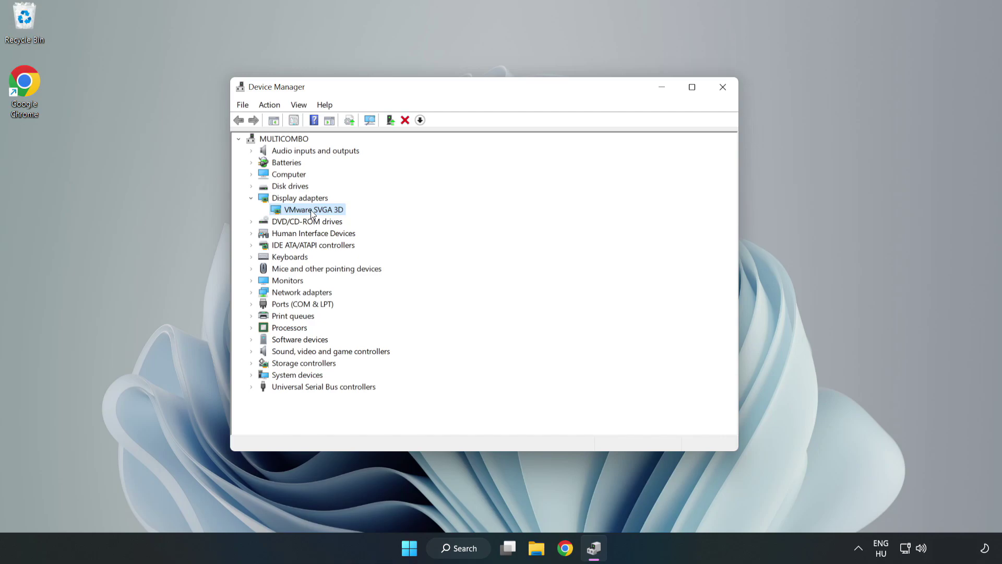
# Step: Search automatically for a VMware SVGA 3D driver update; it reports the best driver already installed
pyautogui.rightClick(311, 214)
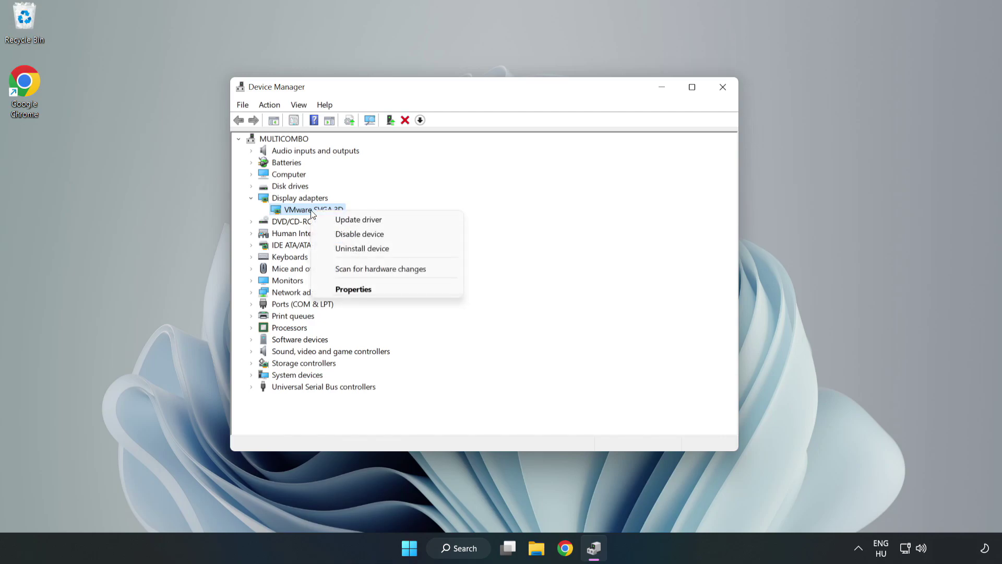
pyautogui.click(389, 224)
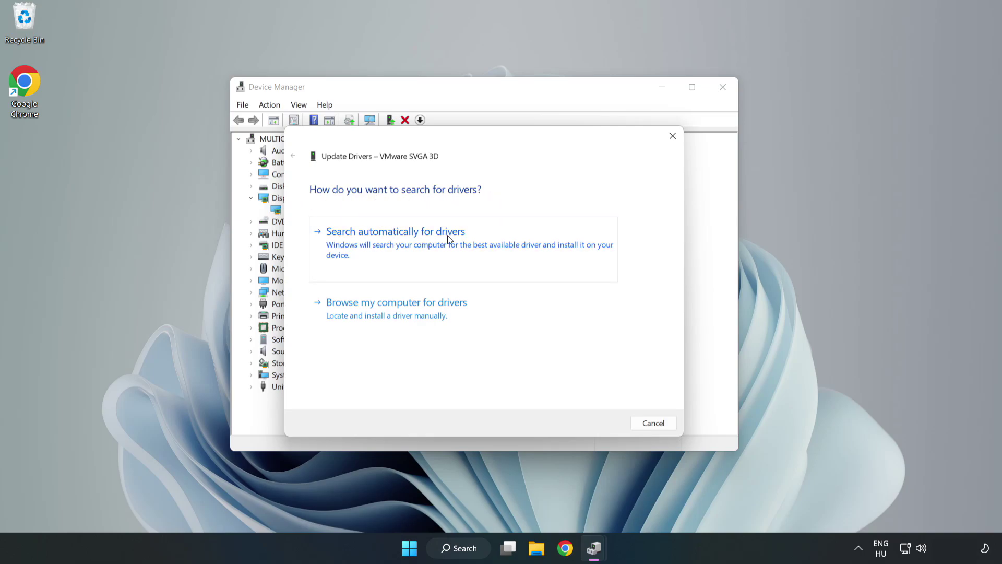
pyautogui.click(399, 243)
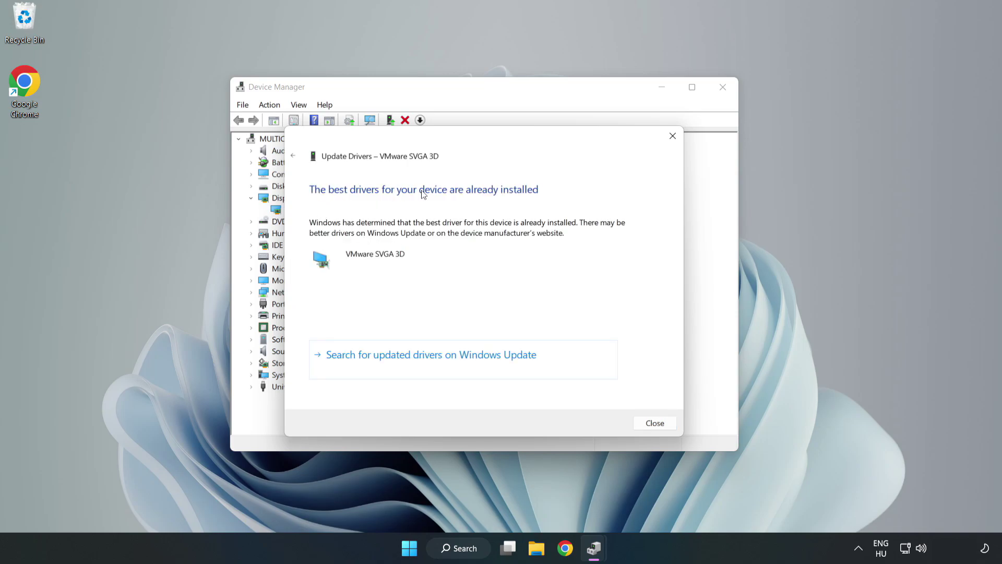
pyautogui.click(655, 424)
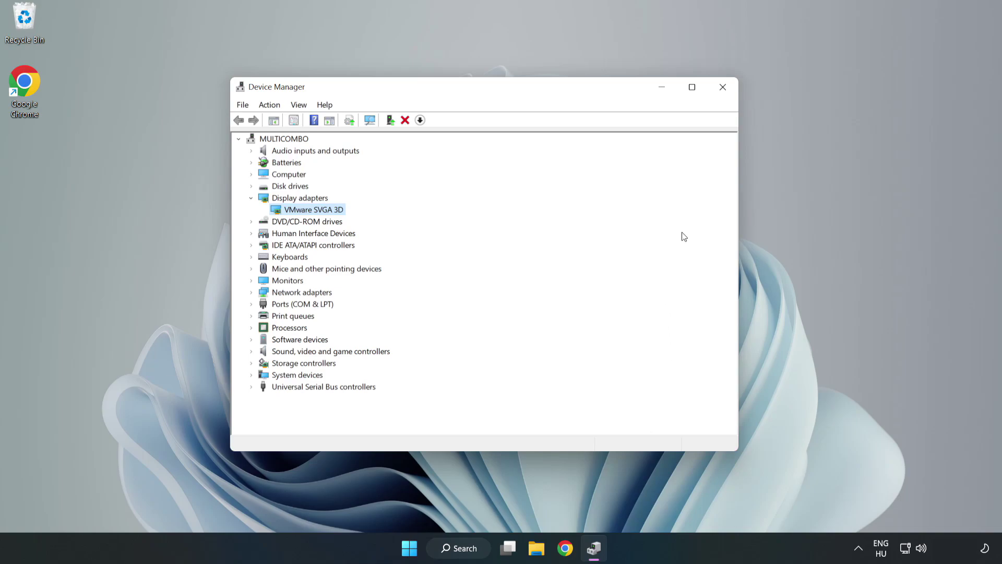
# Step: Close Device Manager and search Windows for 'updates'
pyautogui.click(723, 89)
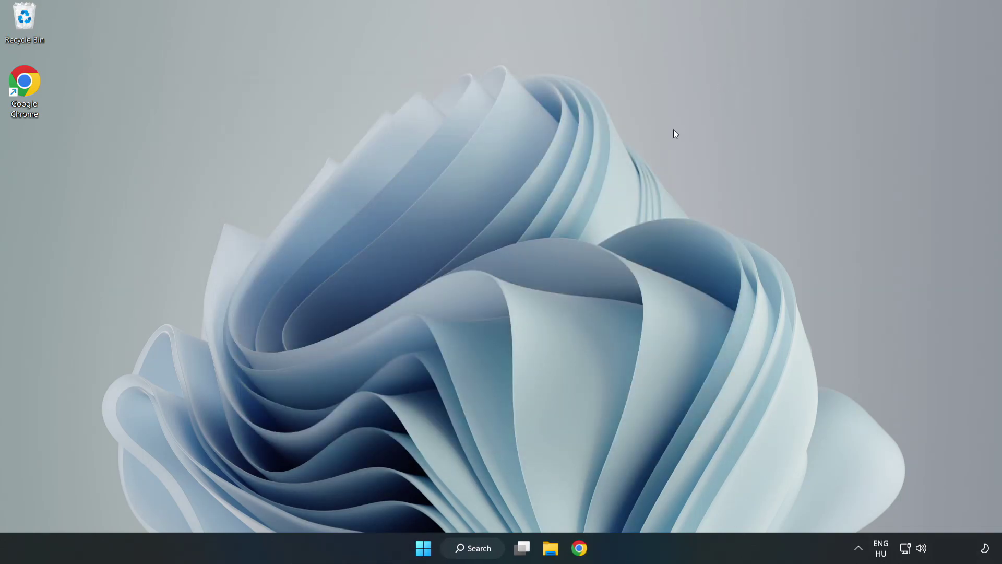
pyautogui.click(478, 549)
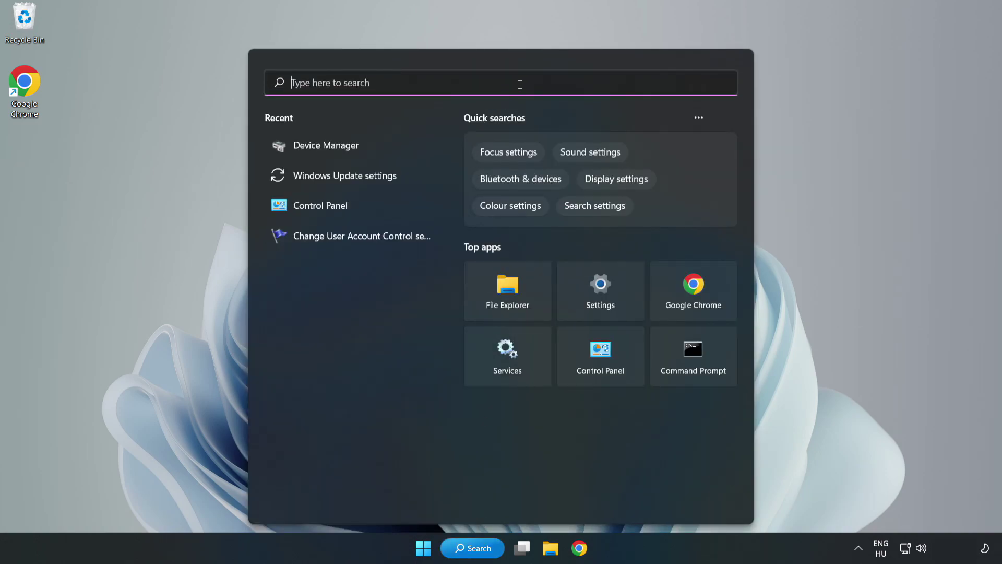
pyautogui.write('updates')
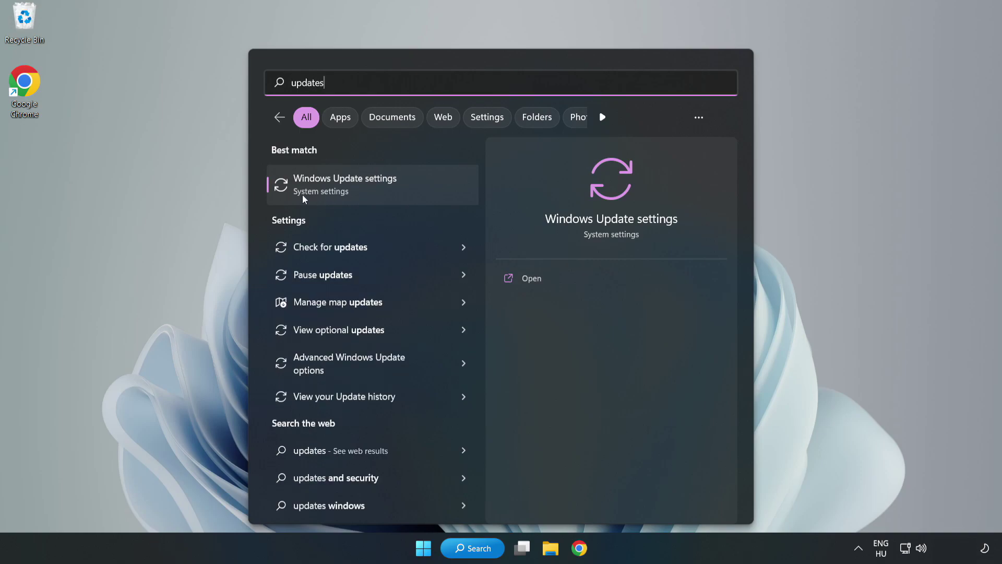
# Step: Check for updates in maximised Windows Update settings, then close Settings once up to date
pyautogui.click(358, 190)
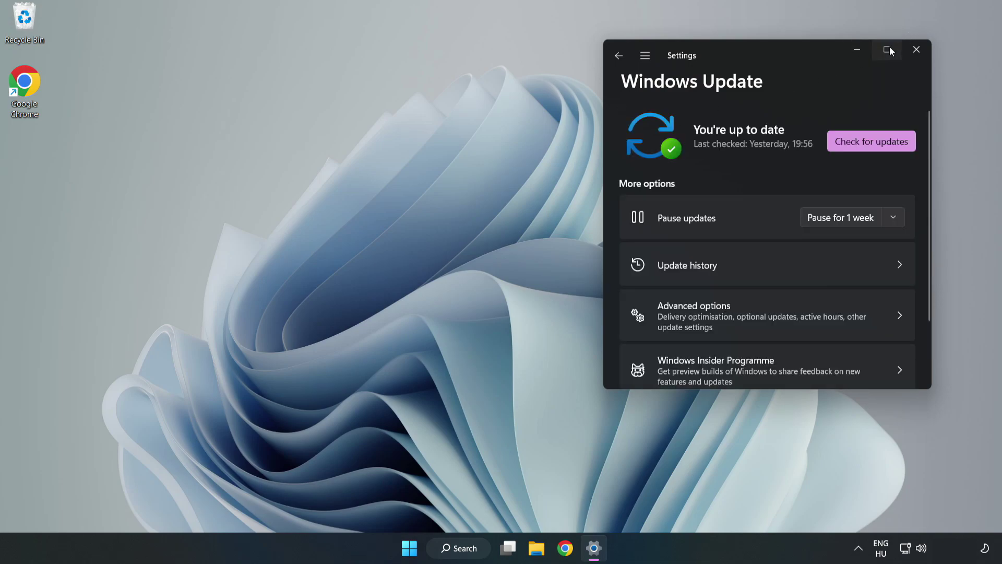
pyautogui.click(887, 48)
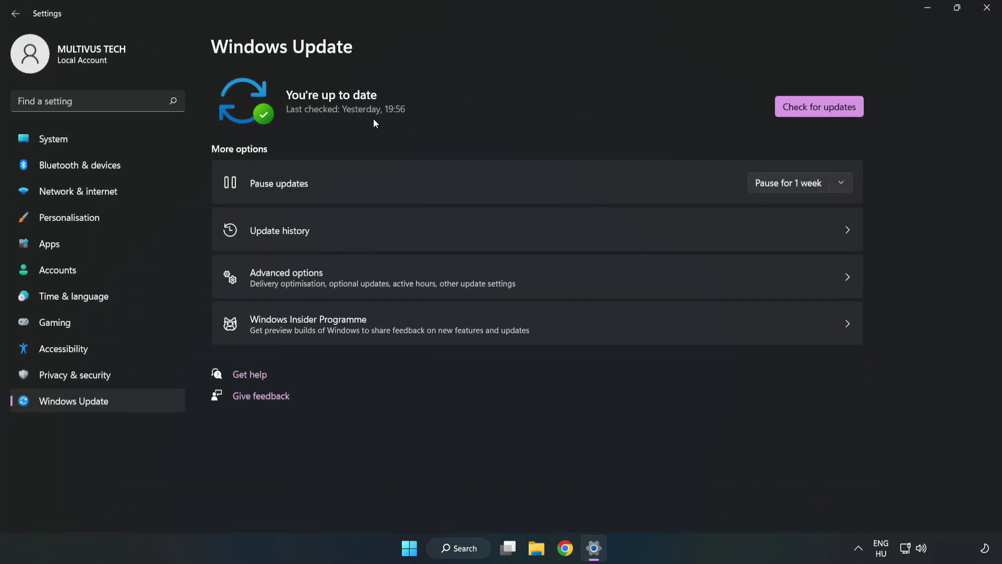
pyautogui.click(822, 109)
pyautogui.click(987, 9)
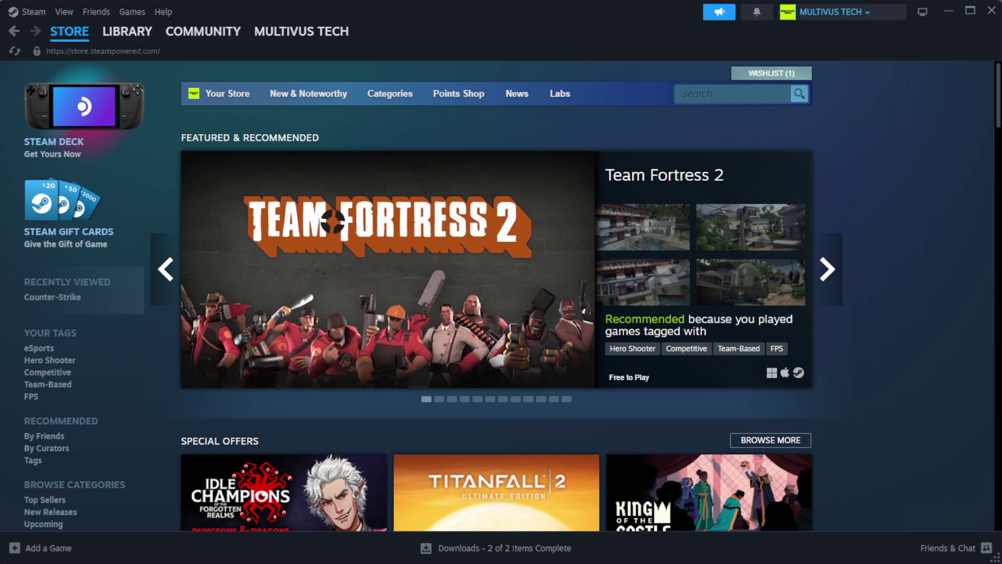
# Step: Go to Steam's Library Home and right-click YOUR NOT WORKING GAME
pyautogui.moveTo(146, 38)
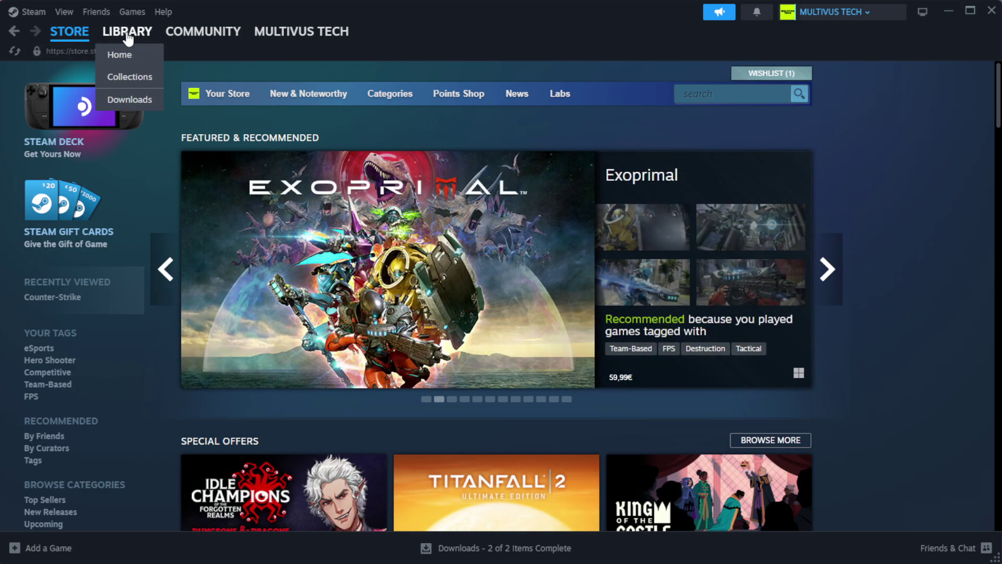
pyautogui.click(144, 54)
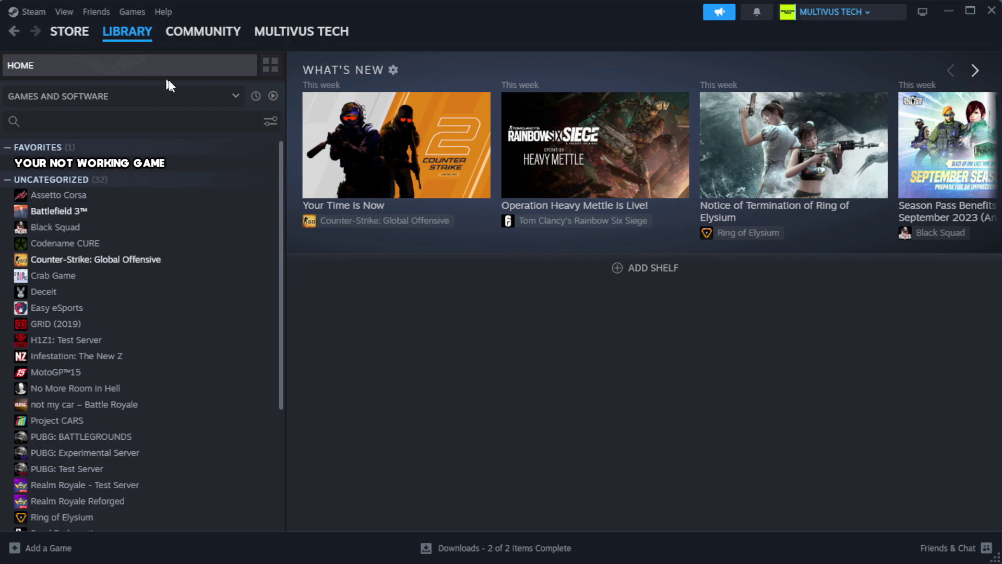
pyautogui.rightClick(247, 166)
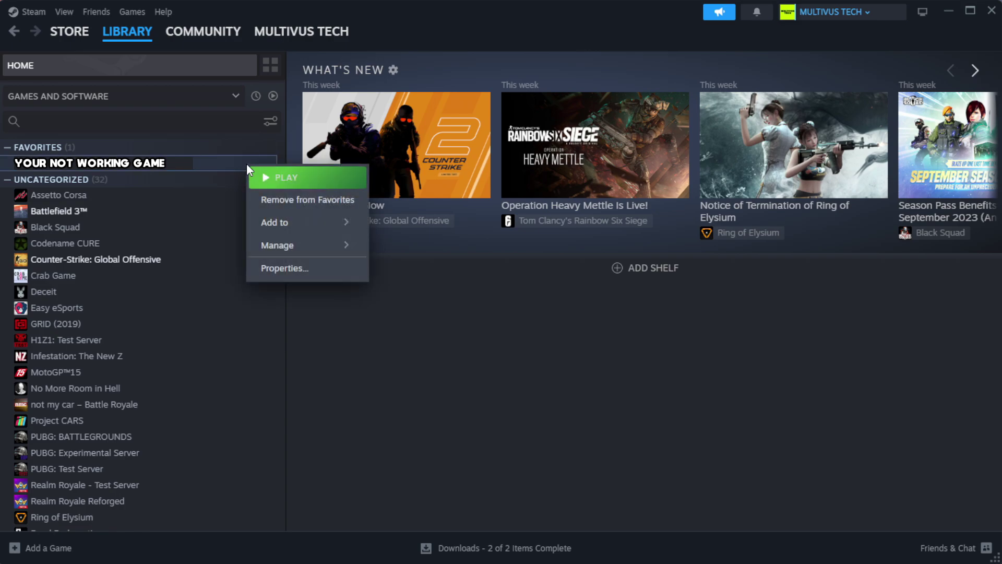
# Step: Verify the game's files from Properties > Installed Files, validating all 1039 files
pyautogui.click(314, 270)
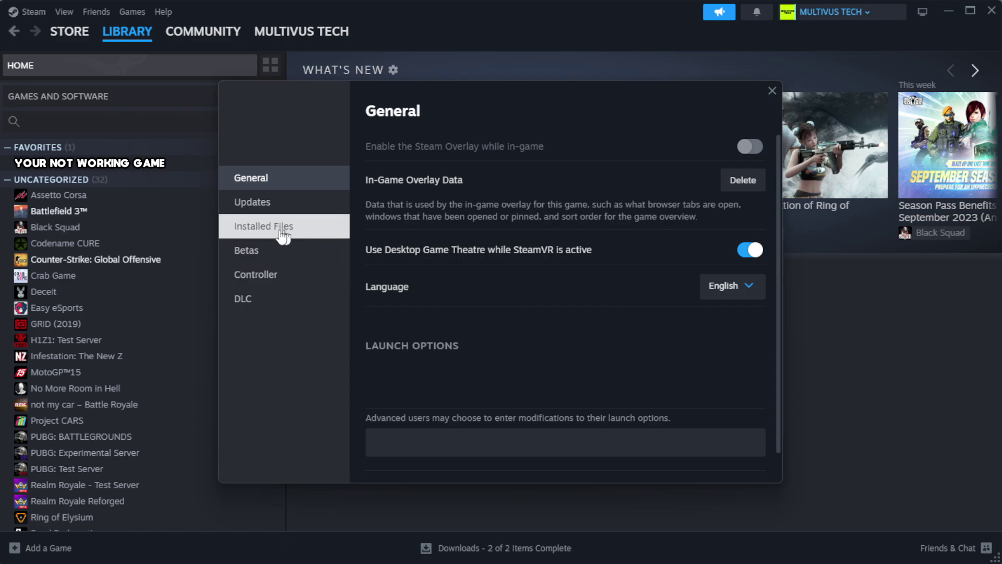
pyautogui.click(329, 238)
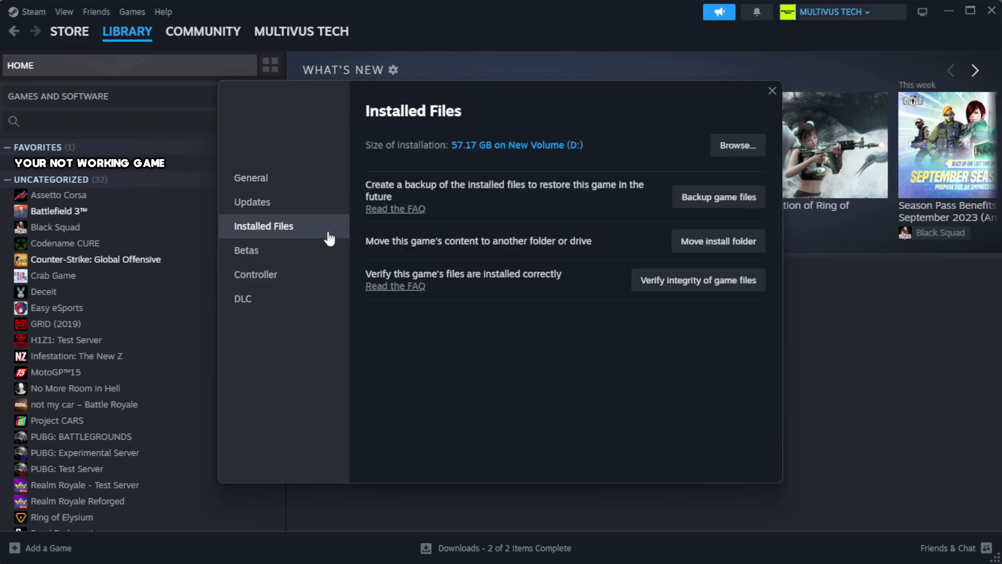
pyautogui.click(703, 285)
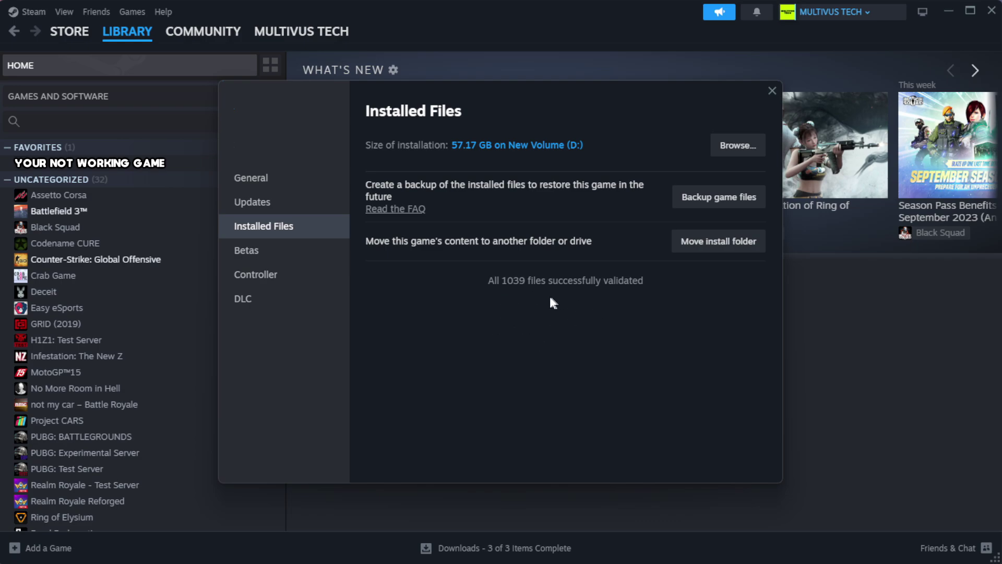
# Step: Browse the game's install folder and right-click the YOUR NOT WORKING GAME shortcut
pyautogui.click(737, 147)
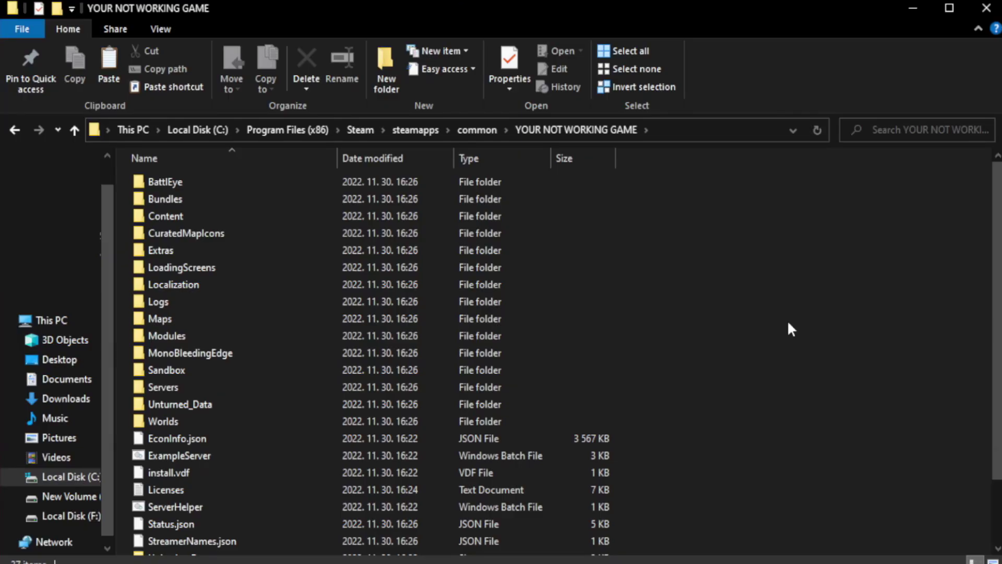
pyautogui.moveTo(998, 312); pyautogui.dragTo(1000, 373)
pyautogui.click(349, 547)
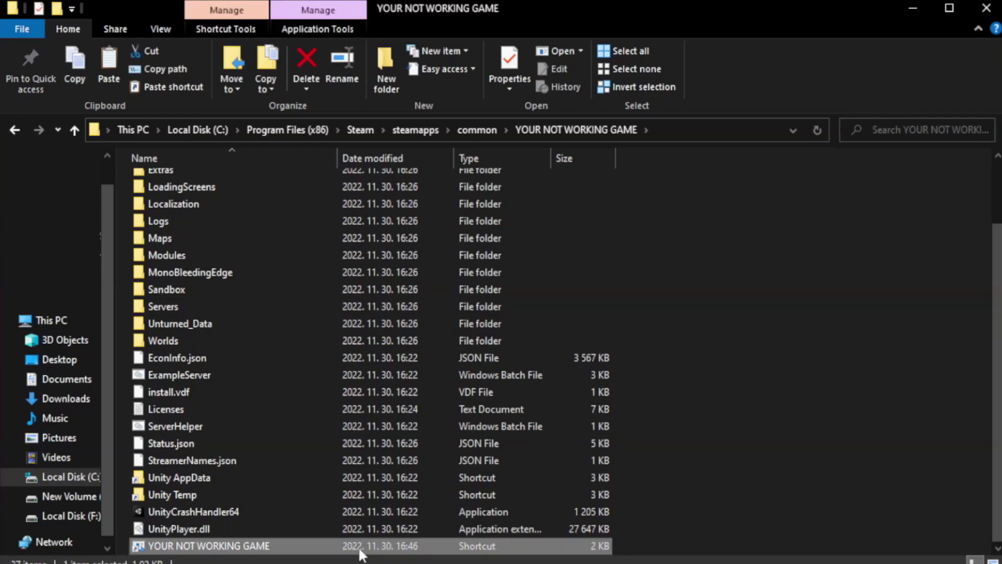
pyautogui.rightClick(334, 546)
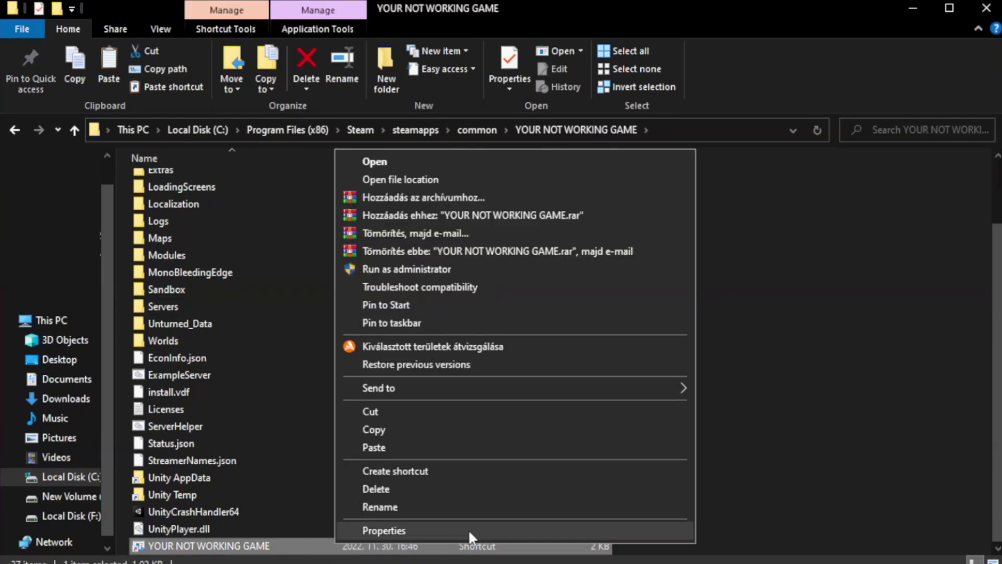
# Step: Set the shortcut to Windows 8 compatibility, run as administrator, fullscreen optimizations off, and apply
pyautogui.click(510, 529)
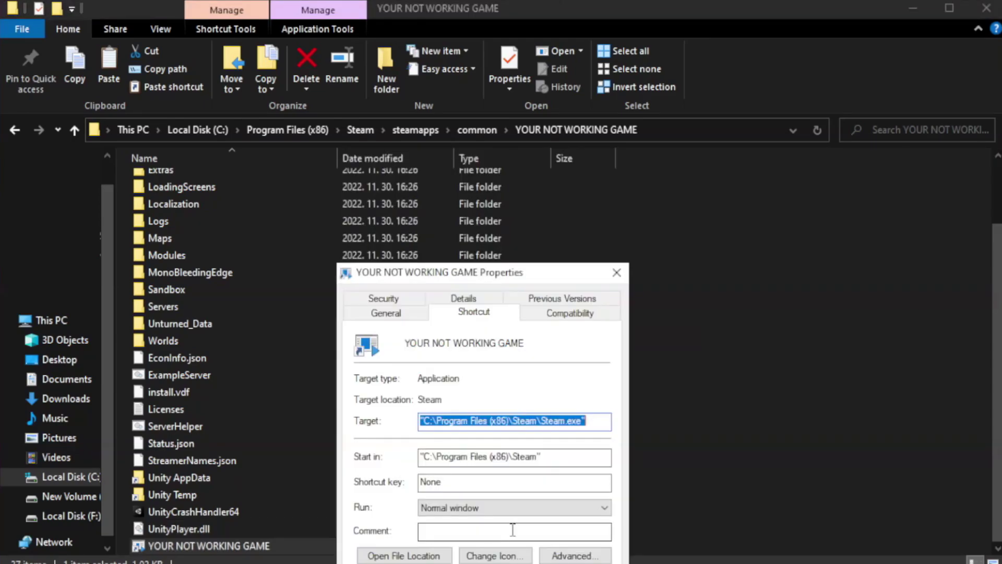
pyautogui.moveTo(503, 276); pyautogui.dragTo(503, 103)
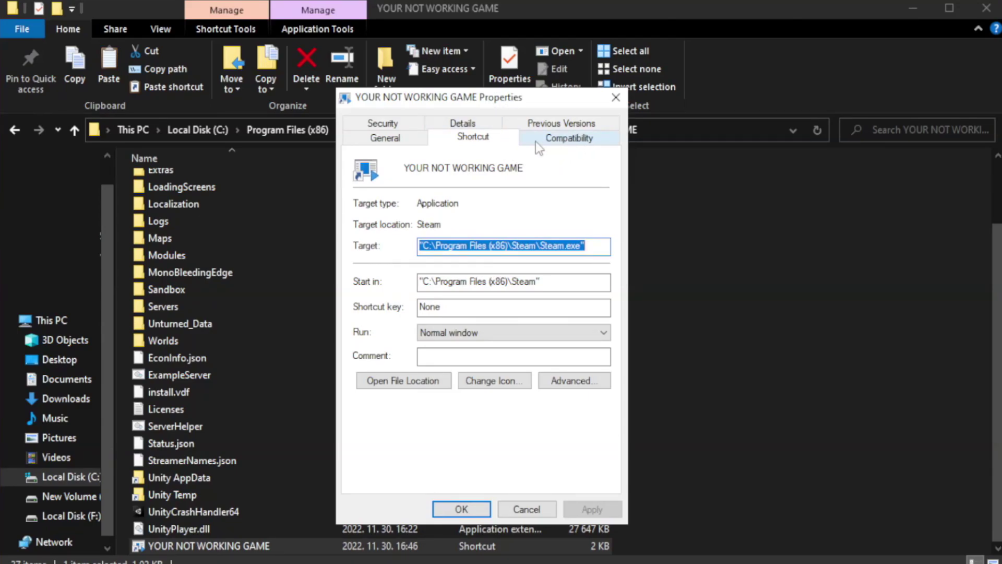
pyautogui.click(564, 139)
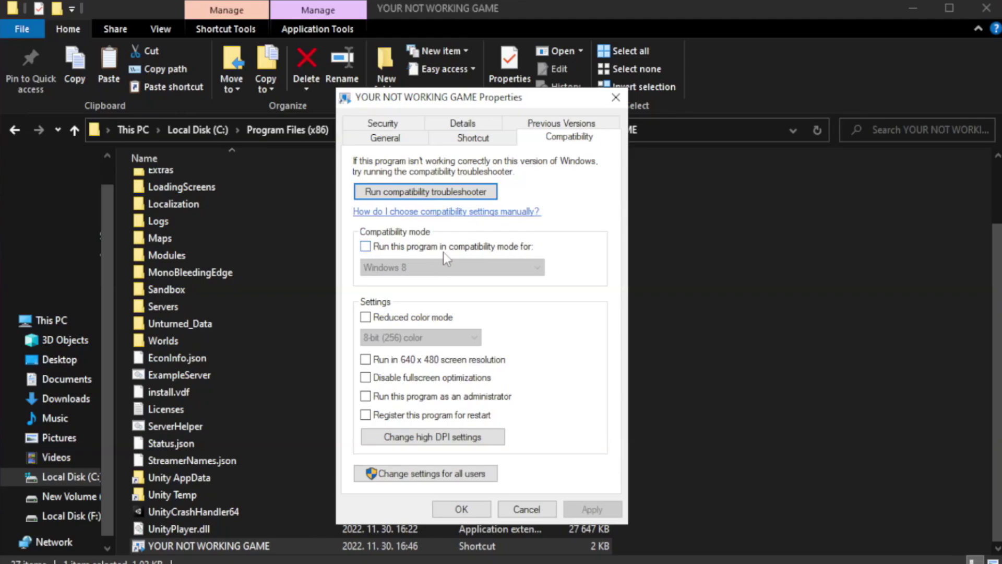
pyautogui.click(396, 246)
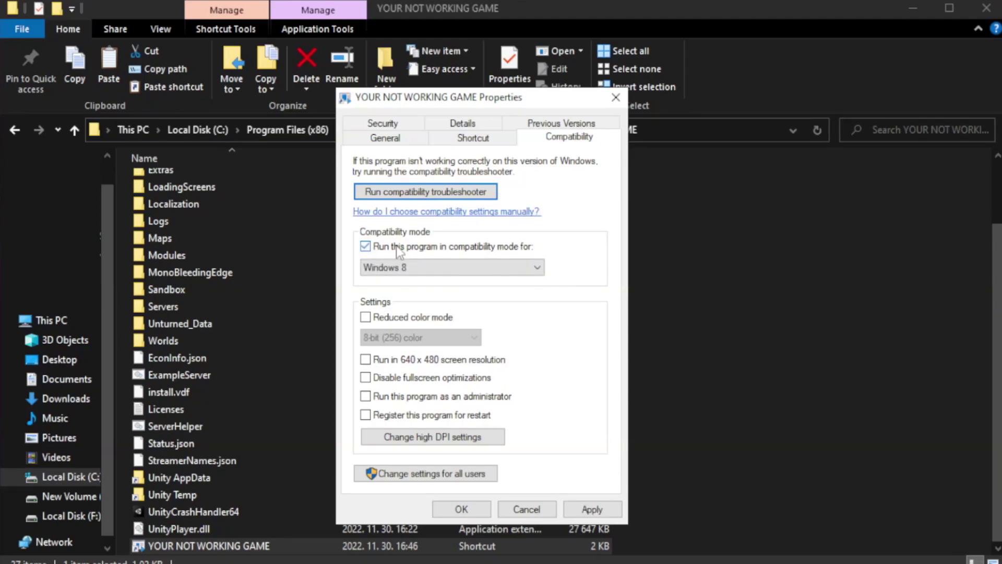
pyautogui.click(428, 264)
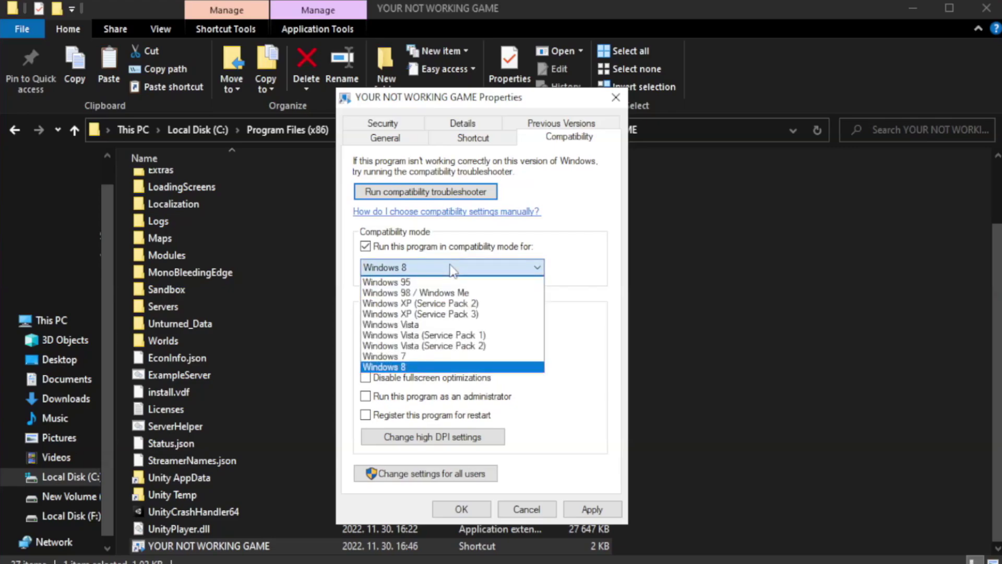
pyautogui.click(425, 367)
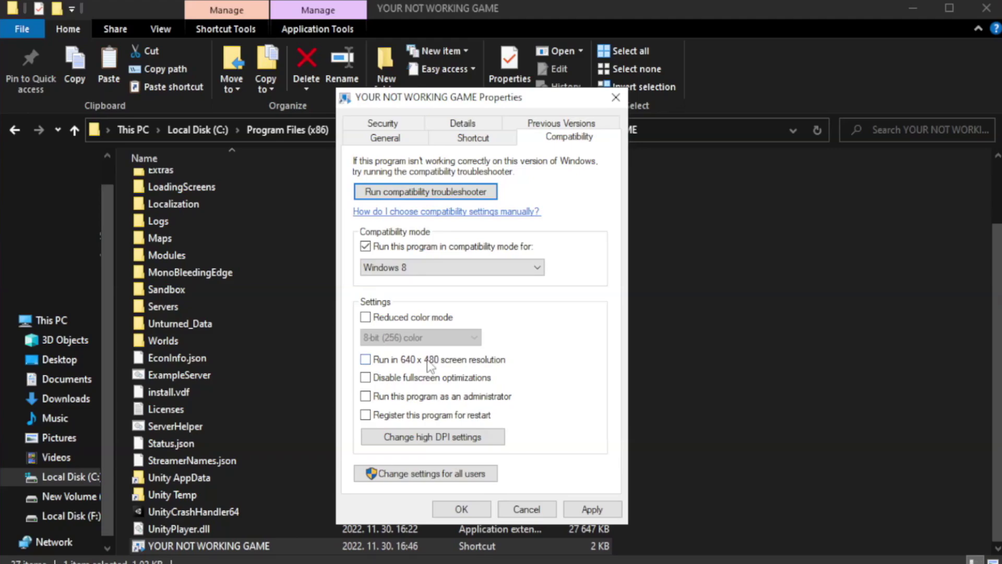
pyautogui.click(392, 385)
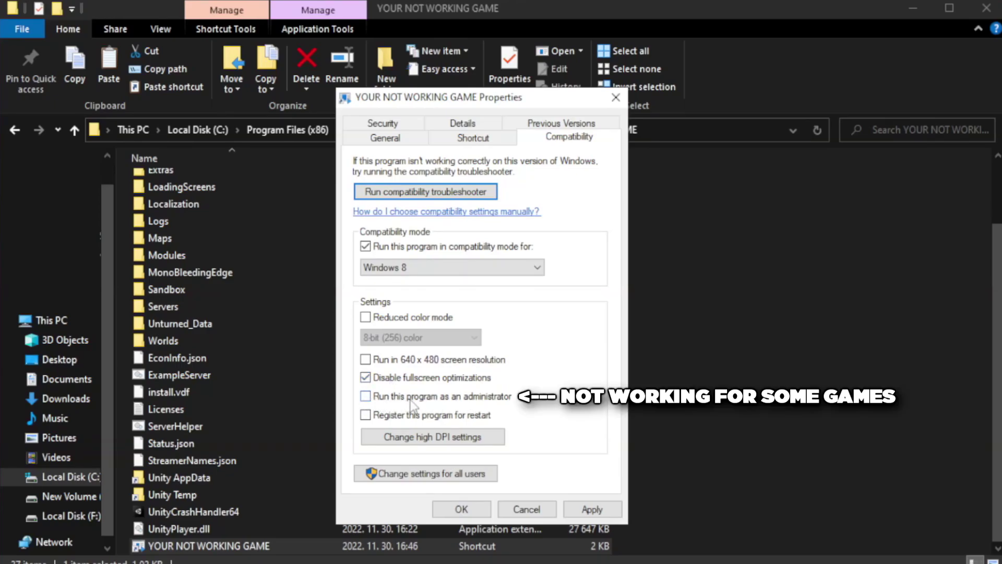
pyautogui.click(394, 403)
pyautogui.click(589, 513)
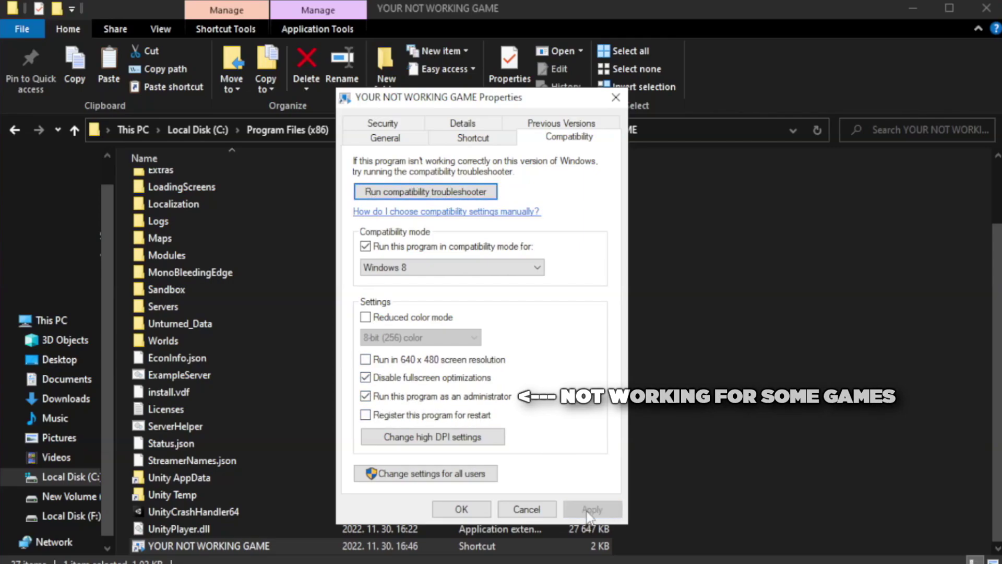
pyautogui.click(459, 511)
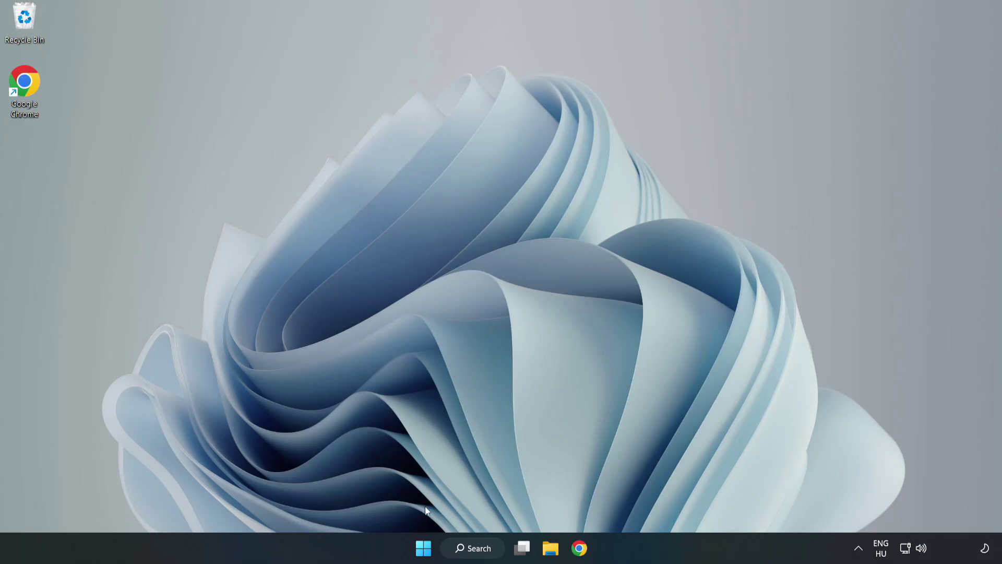
# Step: In Task Manager's Startup tab, disable Cortana, Edge, Teams and Phone Link, leaving VMware Tools enabled
pyautogui.rightClick(425, 551)
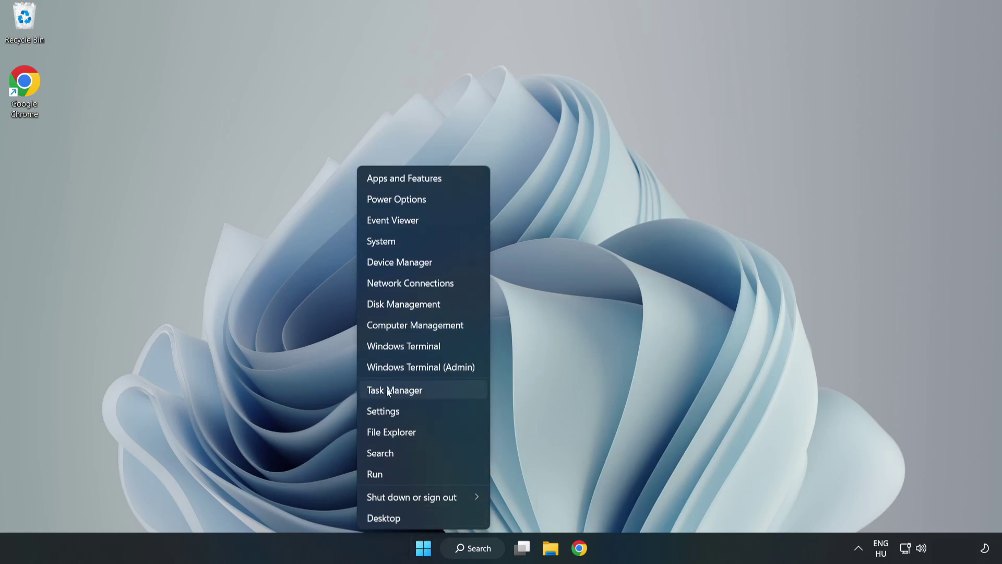
pyautogui.click(423, 391)
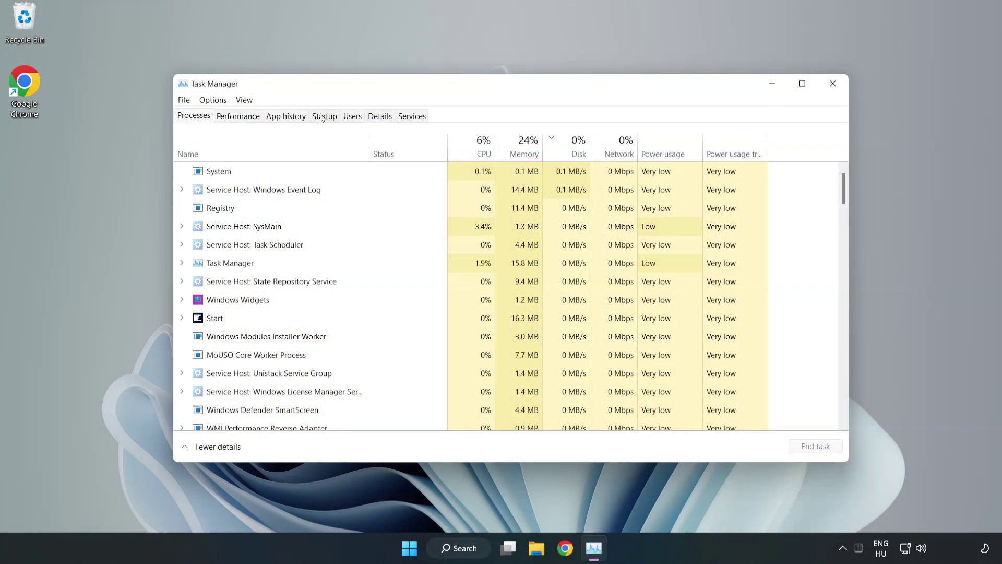
pyautogui.click(324, 117)
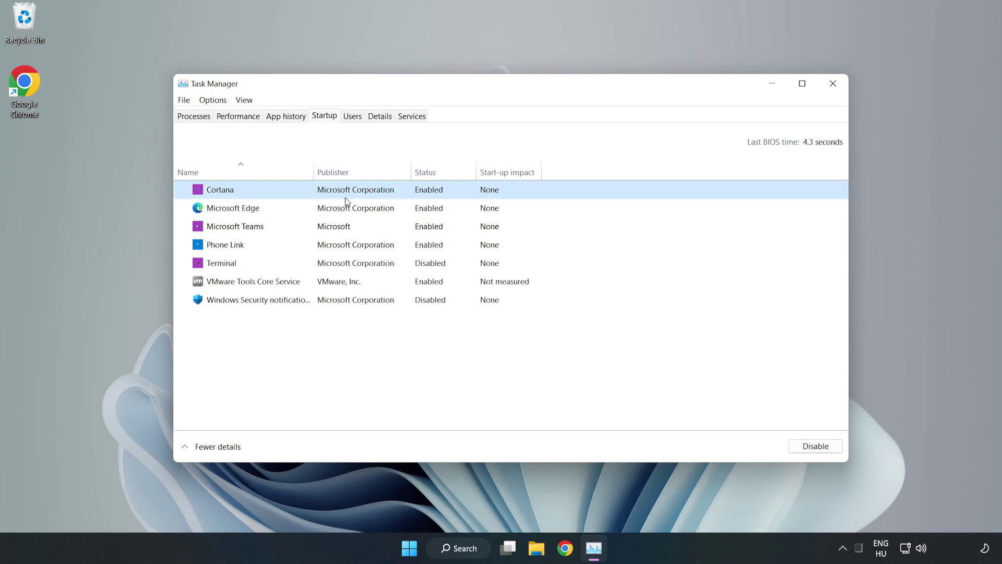
pyautogui.click(814, 447)
pyautogui.click(433, 207)
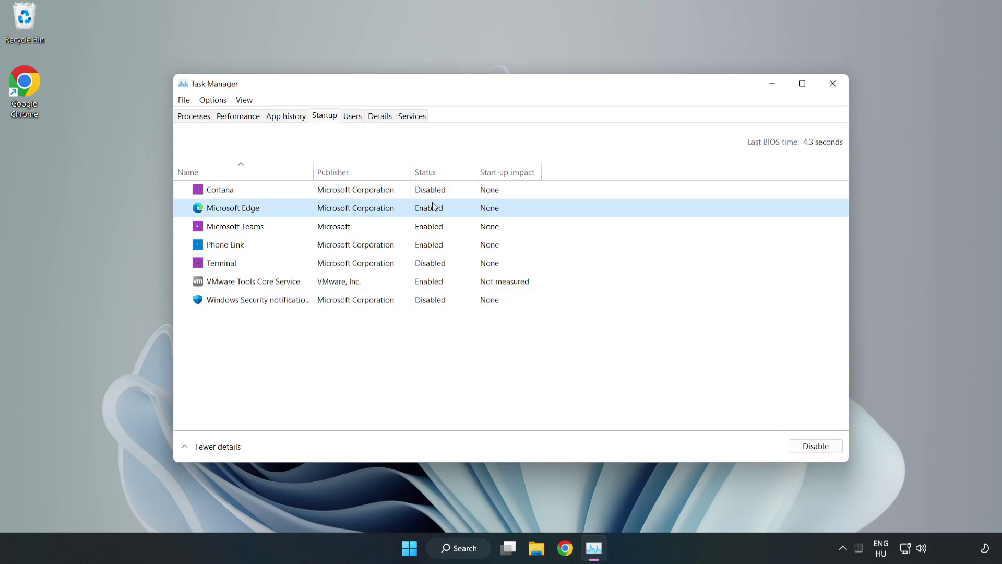
pyautogui.click(812, 446)
pyautogui.click(360, 227)
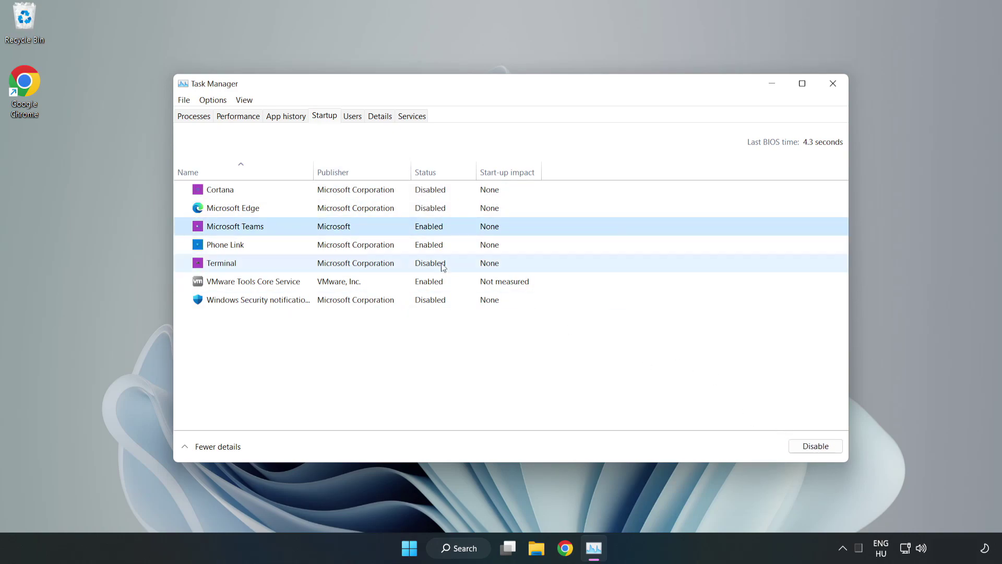
pyautogui.click(814, 447)
pyautogui.click(335, 247)
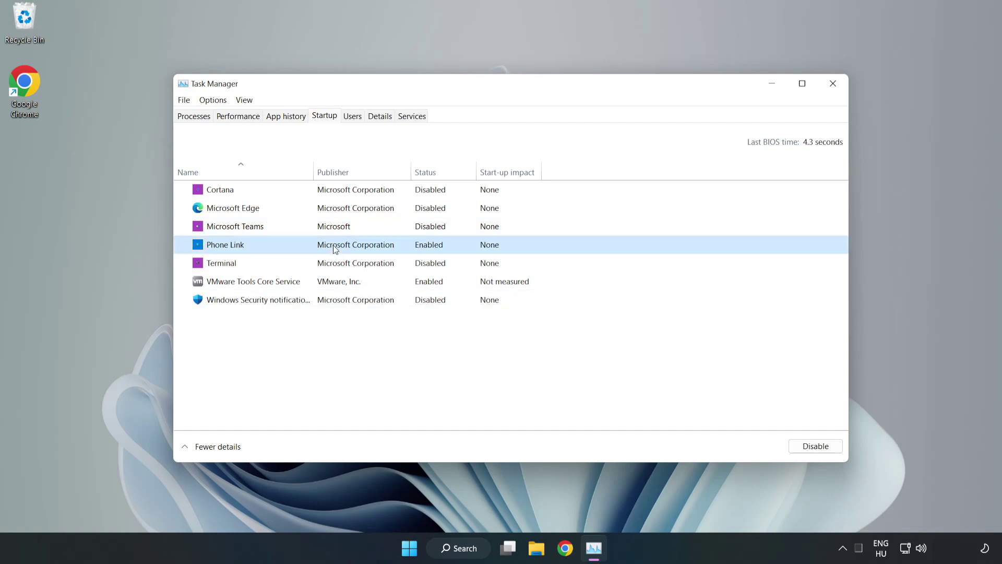
pyautogui.click(835, 449)
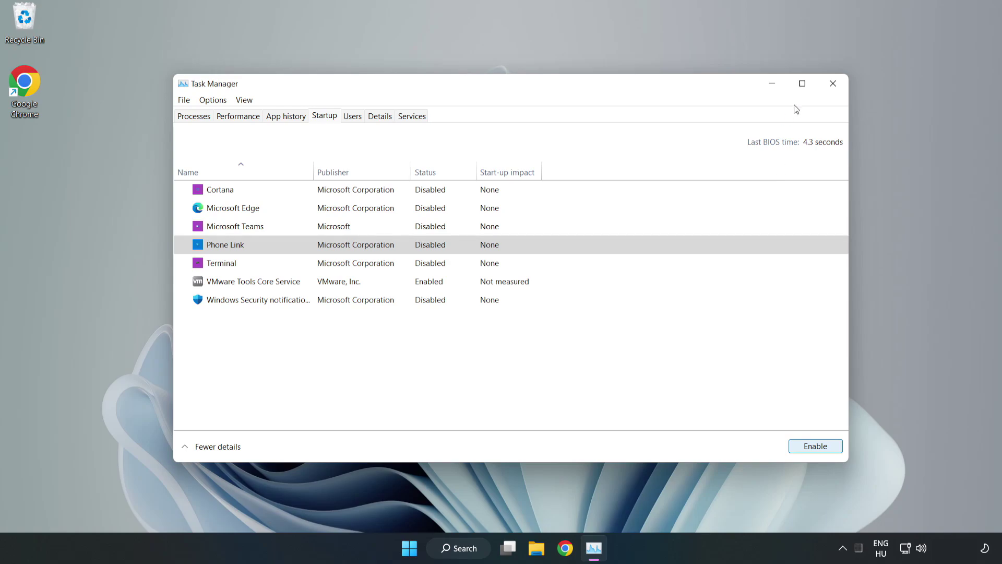
# Step: Close Task Manager and launch Command Prompt as administrator
pyautogui.click(834, 84)
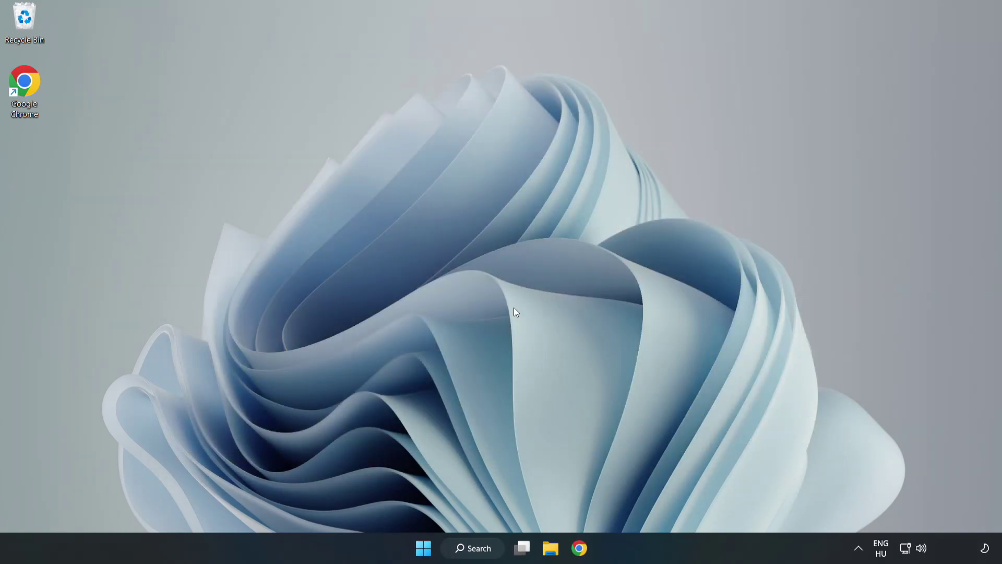
pyautogui.click(490, 543)
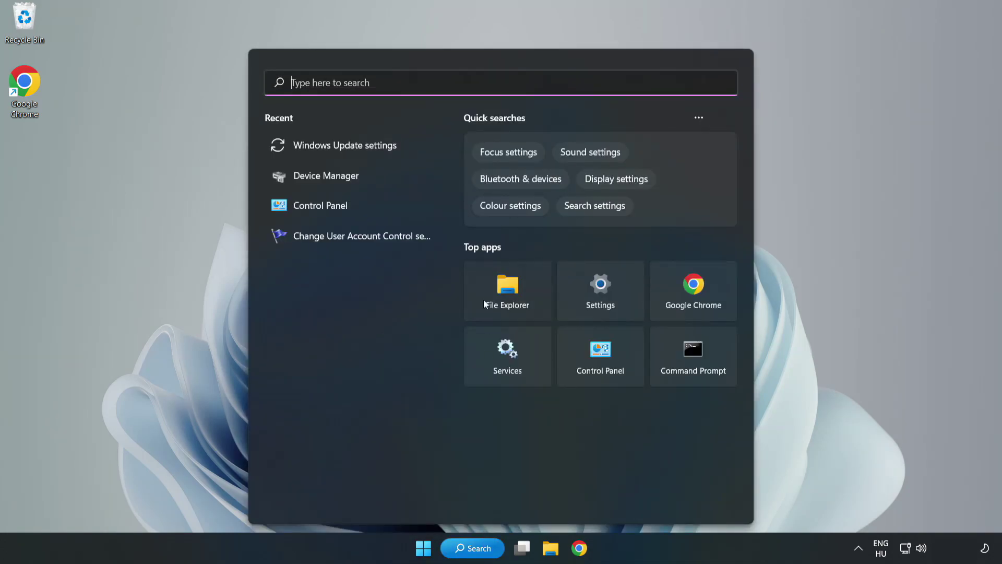
pyautogui.write('cmd')
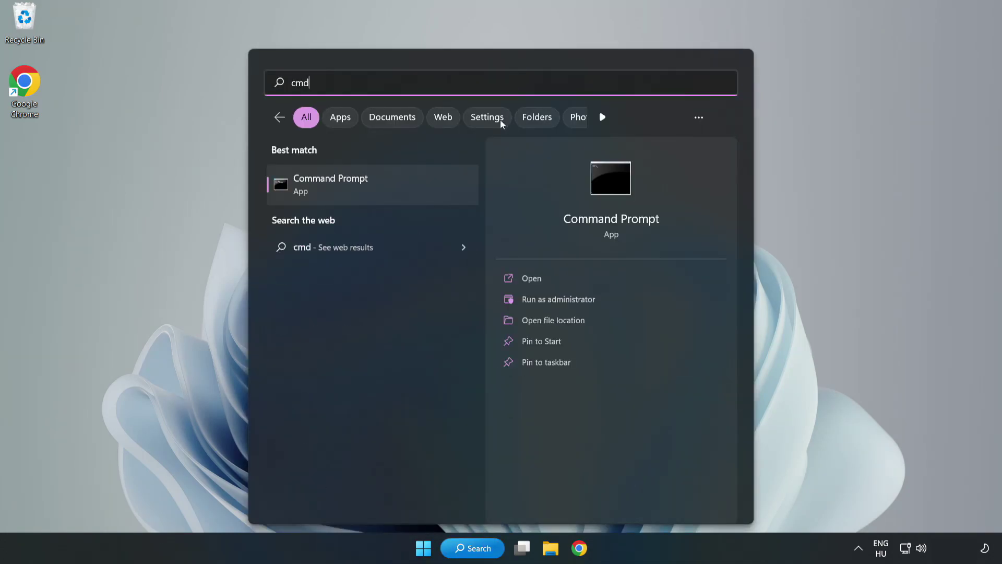
pyautogui.rightClick(393, 189)
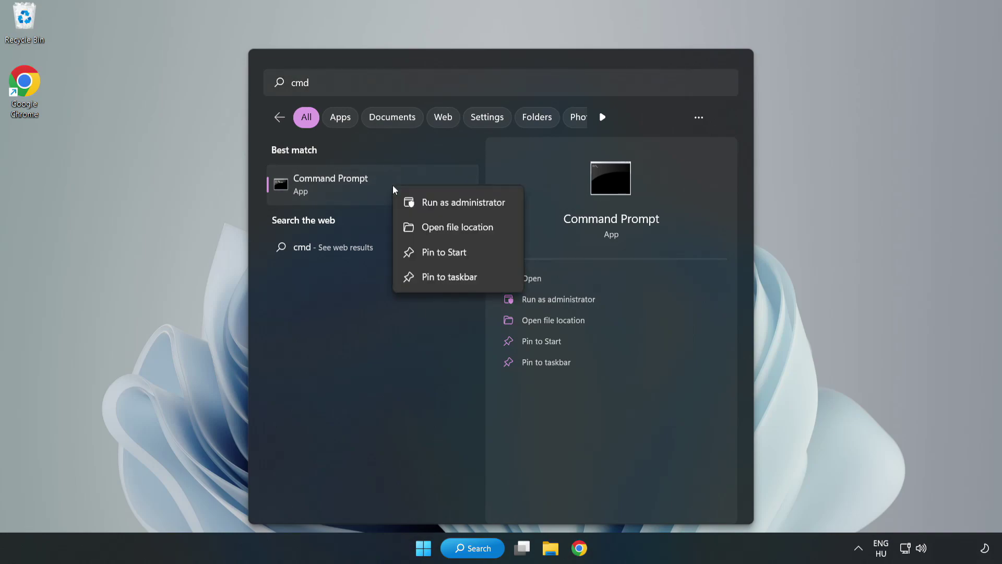
pyautogui.click(434, 206)
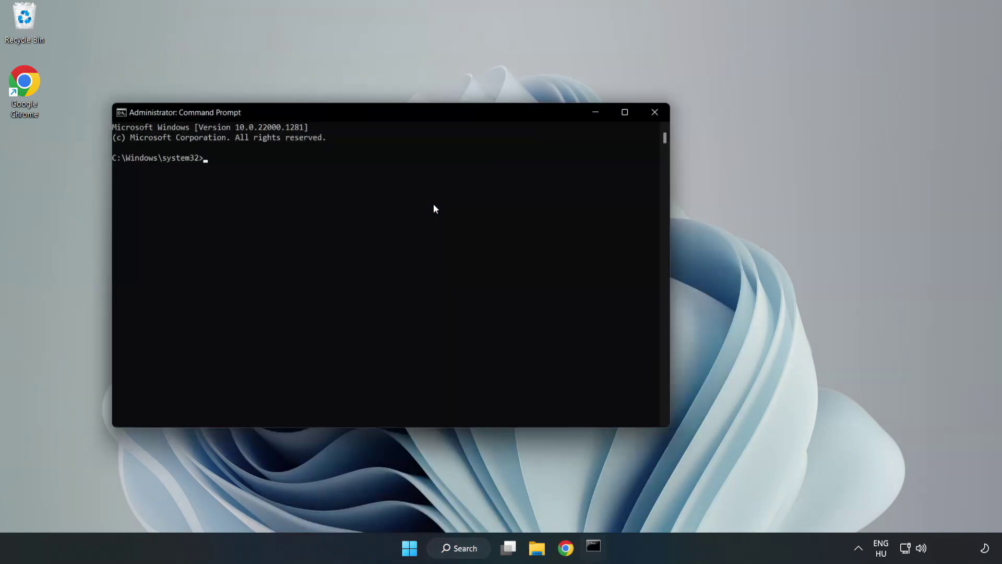
# Step: Run sfc /scannow in the admin Command Prompt
pyautogui.moveTo(400, 114); pyautogui.dragTo(512, 118)
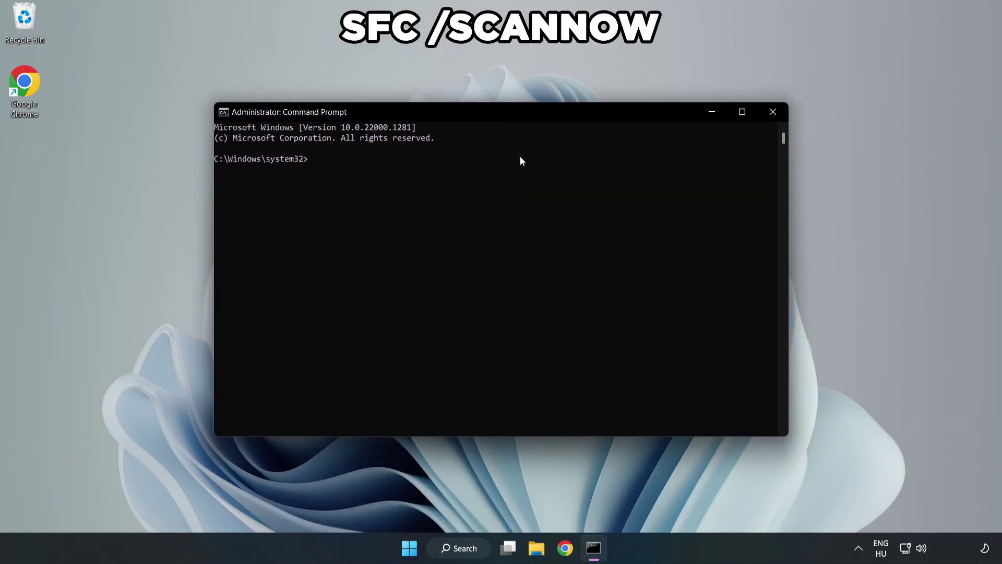
pyautogui.write('sfc /scannow')
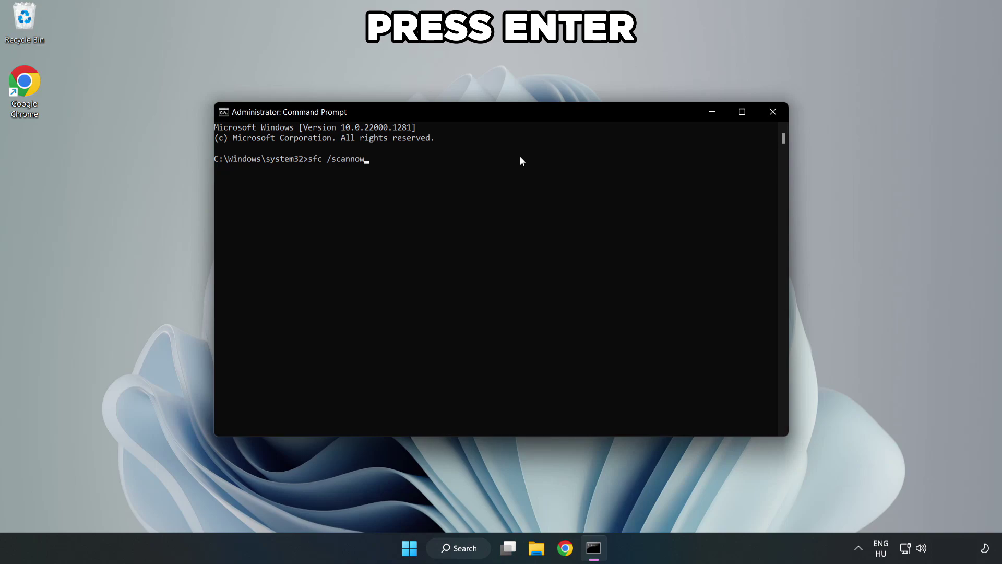
pyautogui.press('Return')
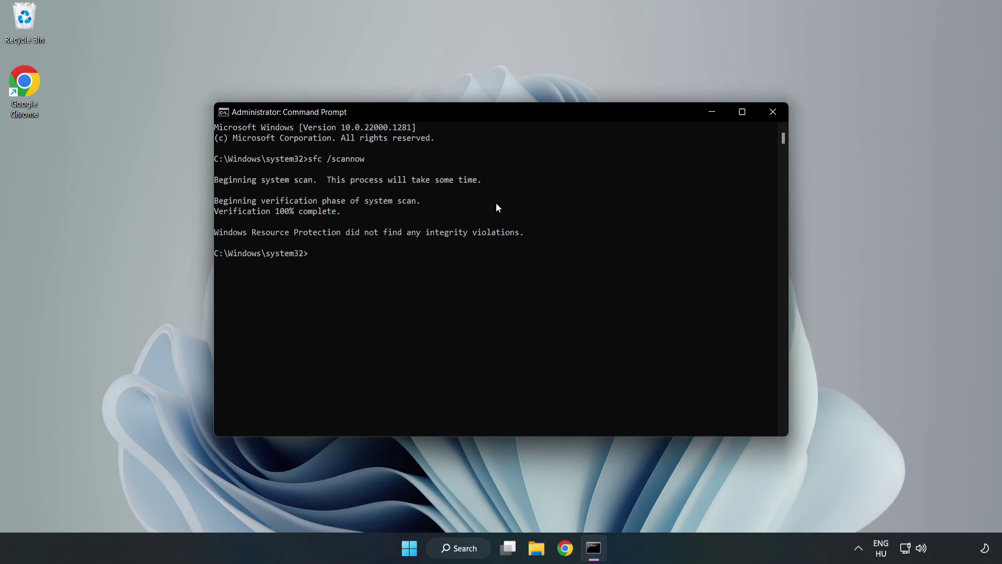
# Step: Close the finished Command Prompt and launch the Windows Security app
pyautogui.click(773, 120)
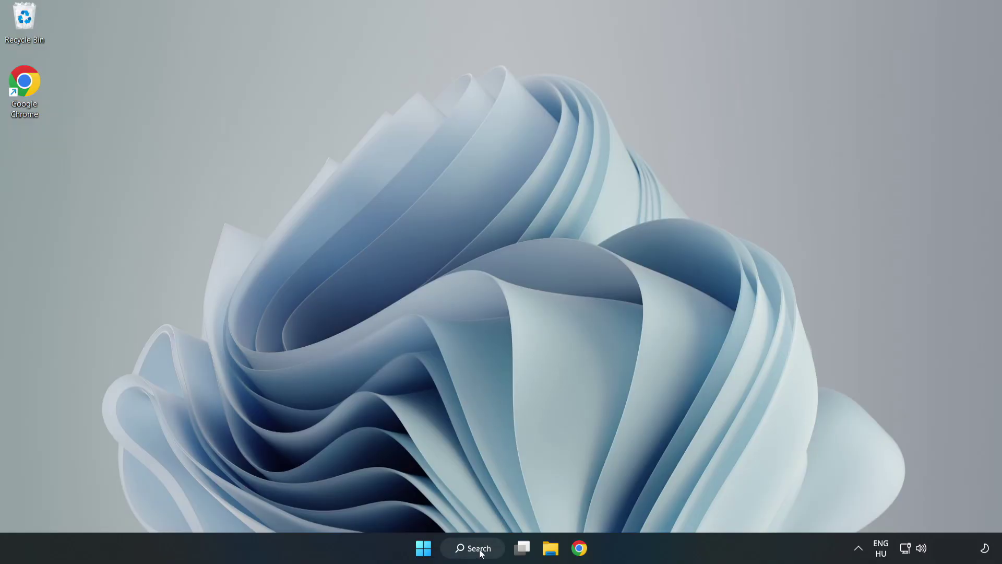
pyautogui.click(480, 551)
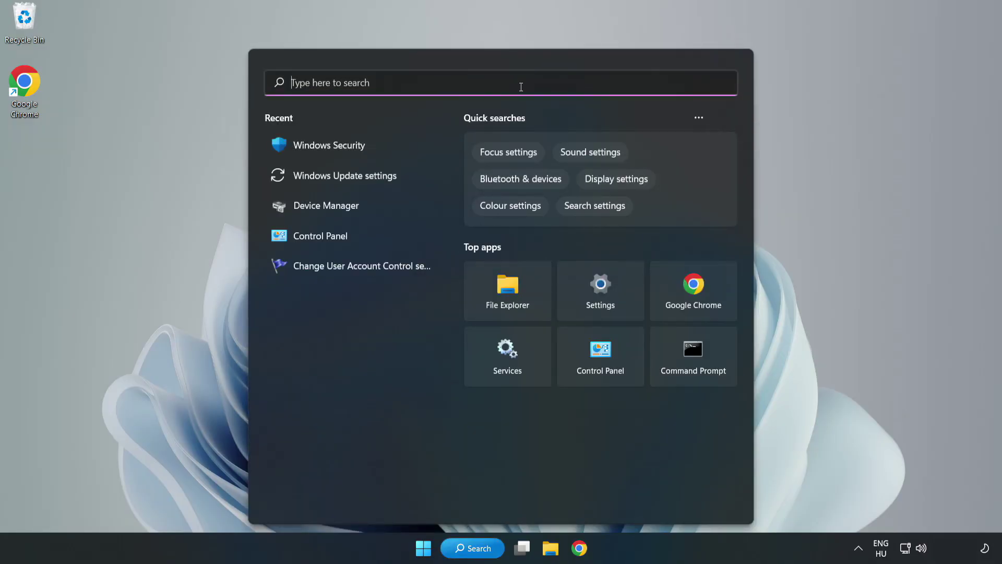
pyautogui.write('secu')
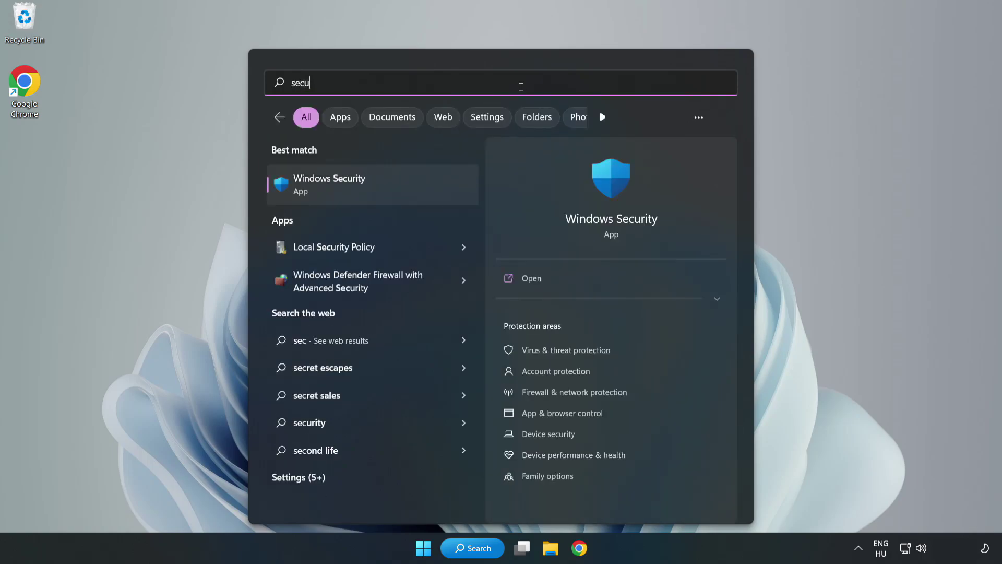
pyautogui.write('rity')
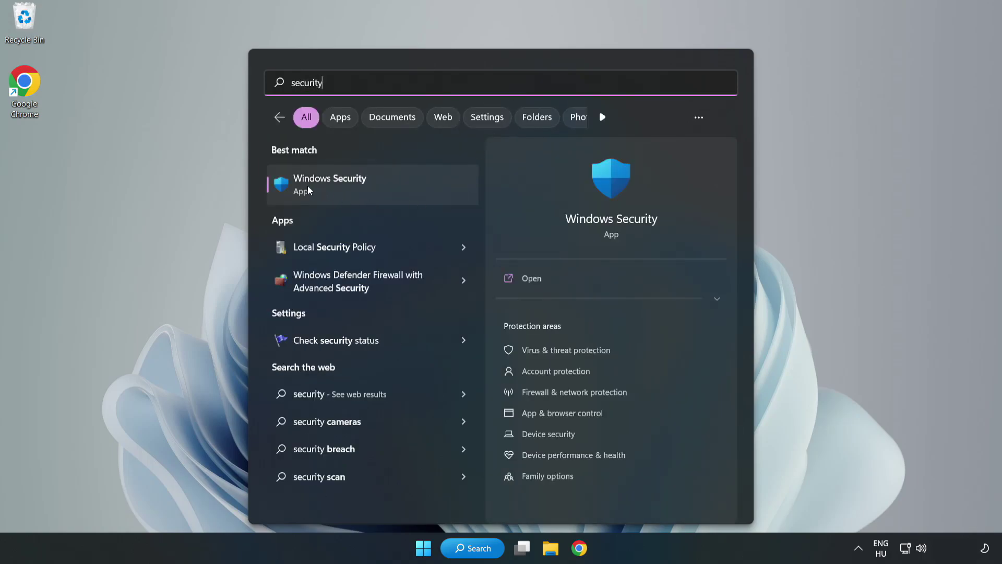
pyautogui.click(363, 193)
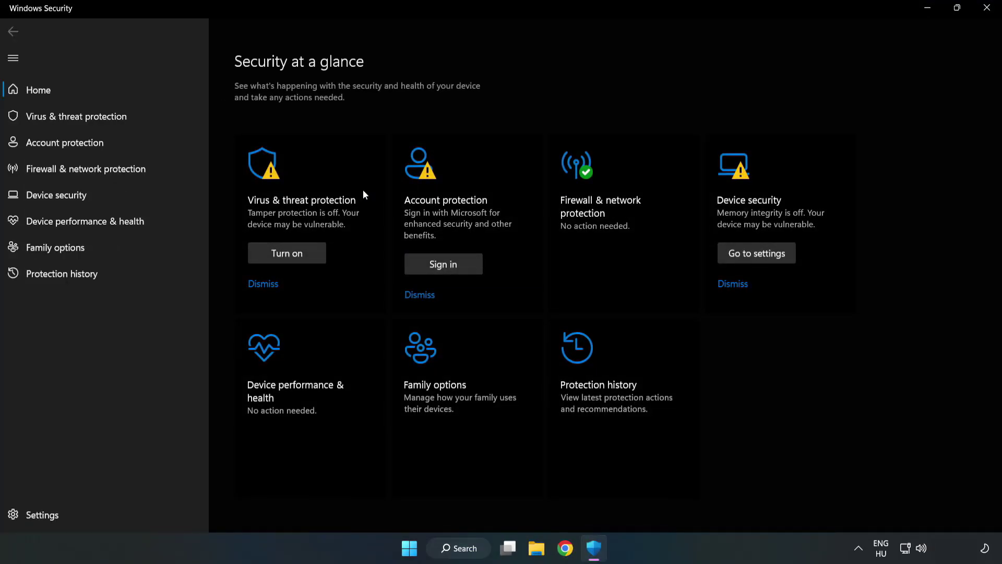
# Step: Open the Virus & threat protection settings and scroll to the Exclusions section
pyautogui.click(66, 122)
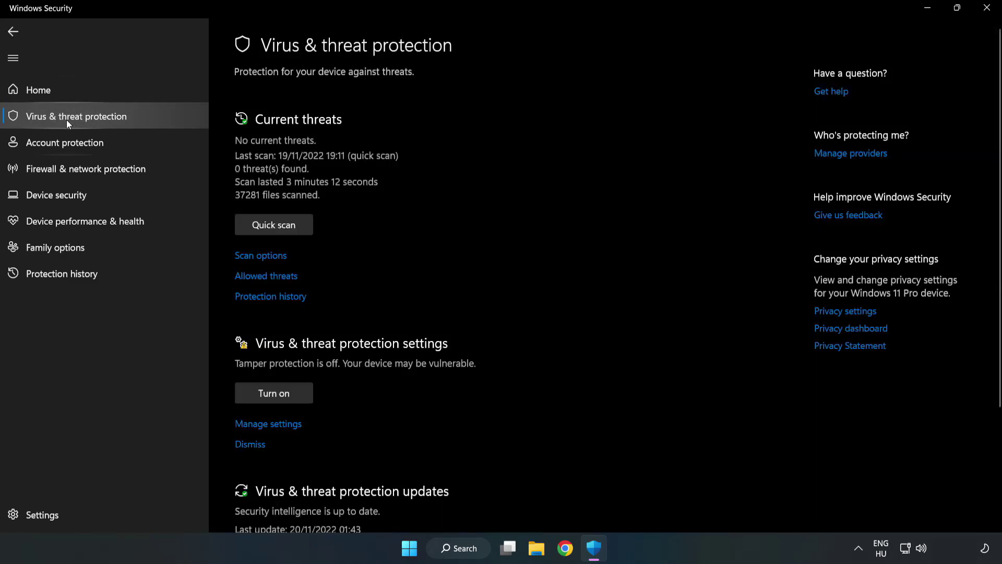
pyautogui.scroll(-3, 523, 205)
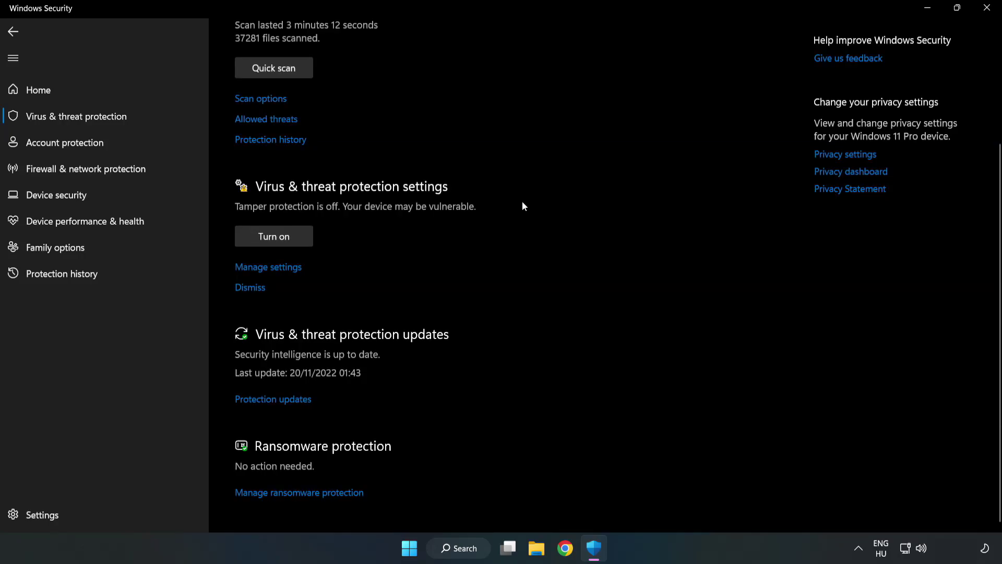
pyautogui.click(275, 272)
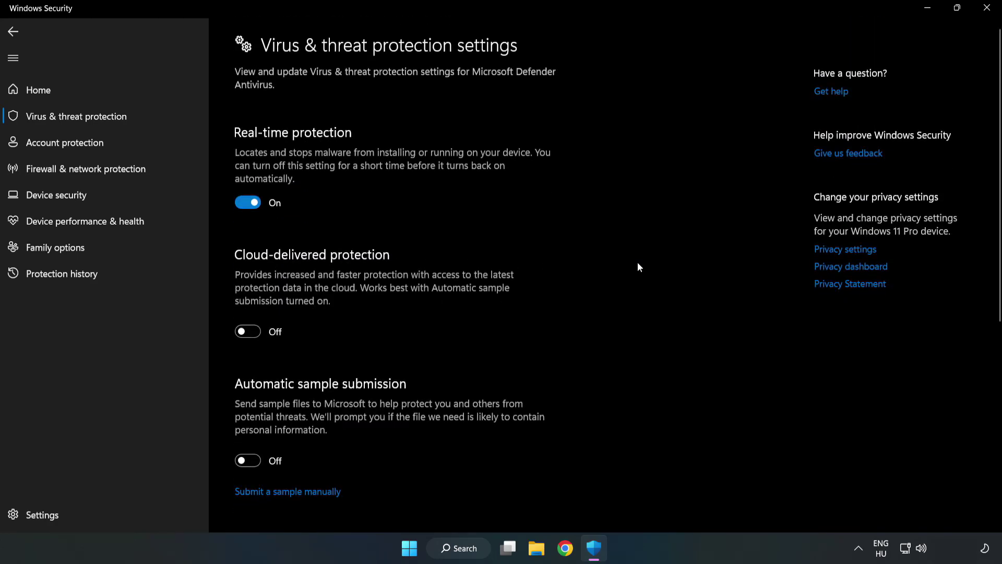
pyautogui.scroll(-6, 638, 266)
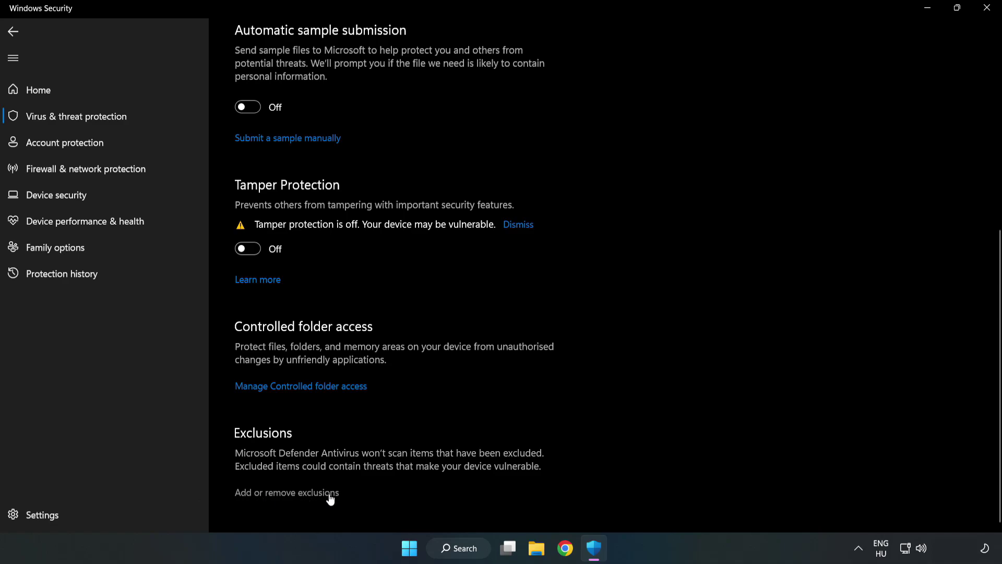
# Step: Go to the Exclusions list and begin adding a File exclusion
pyautogui.click(296, 493)
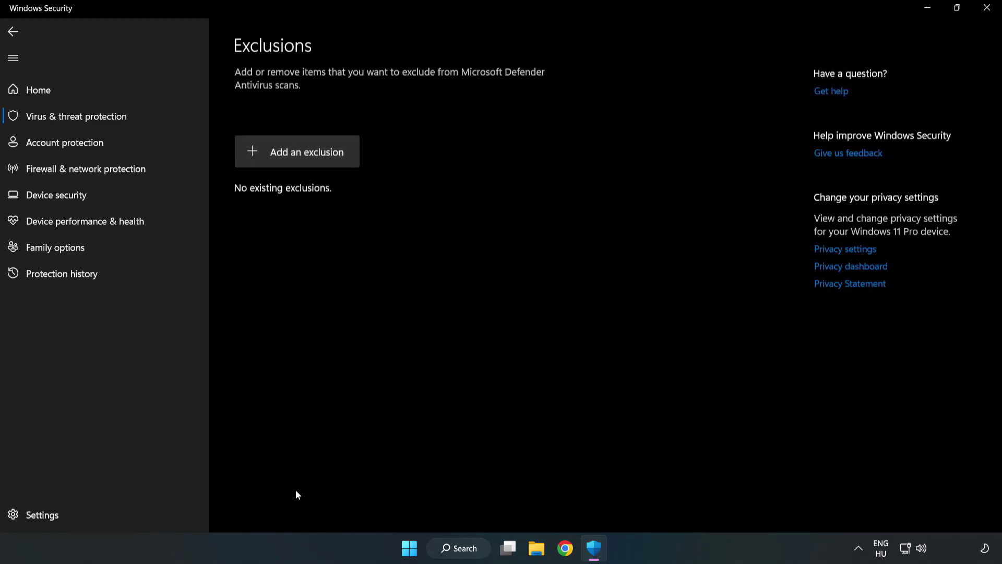
pyautogui.click(306, 156)
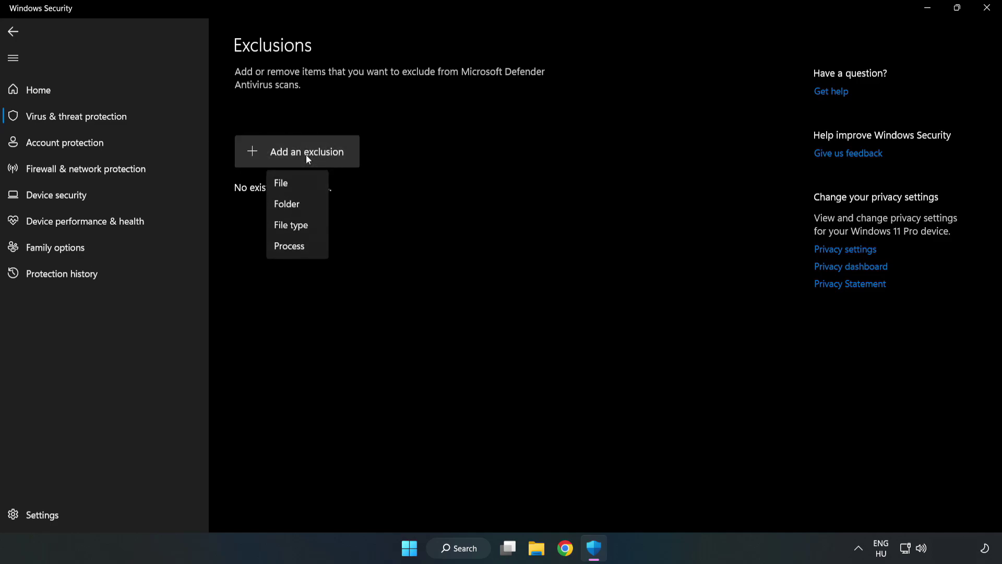
pyautogui.click(285, 184)
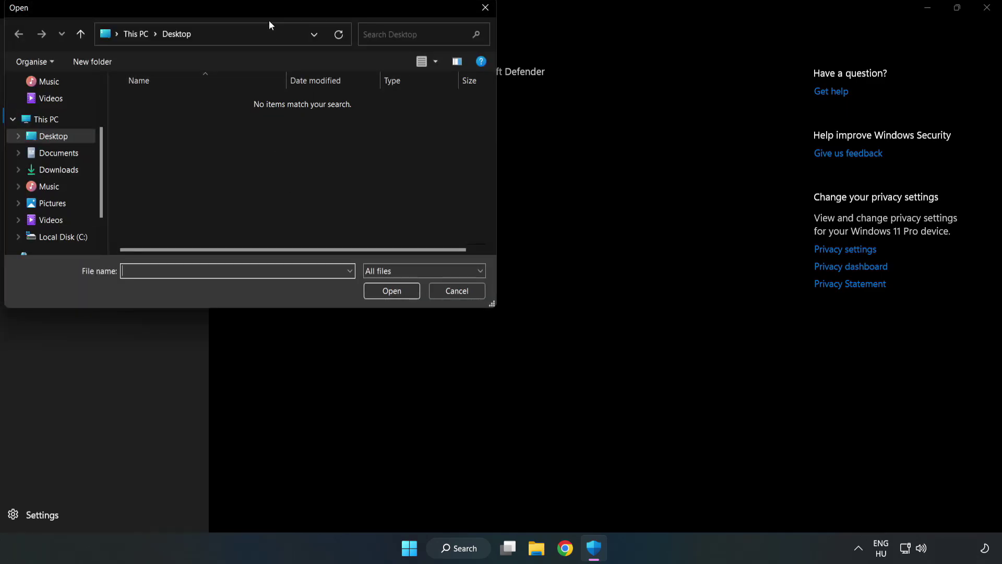
# Step: Pick the NOT WORKING APP shortcut in C:\Program Files (x86), excluding chrome.exe
pyautogui.moveTo(269, 20); pyautogui.dragTo(462, 111)
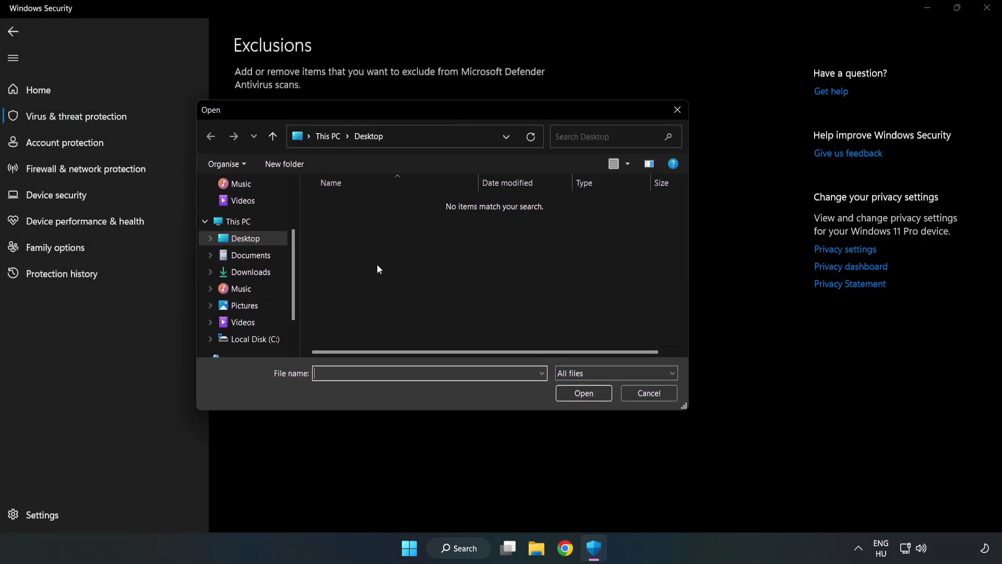
pyautogui.click(256, 340)
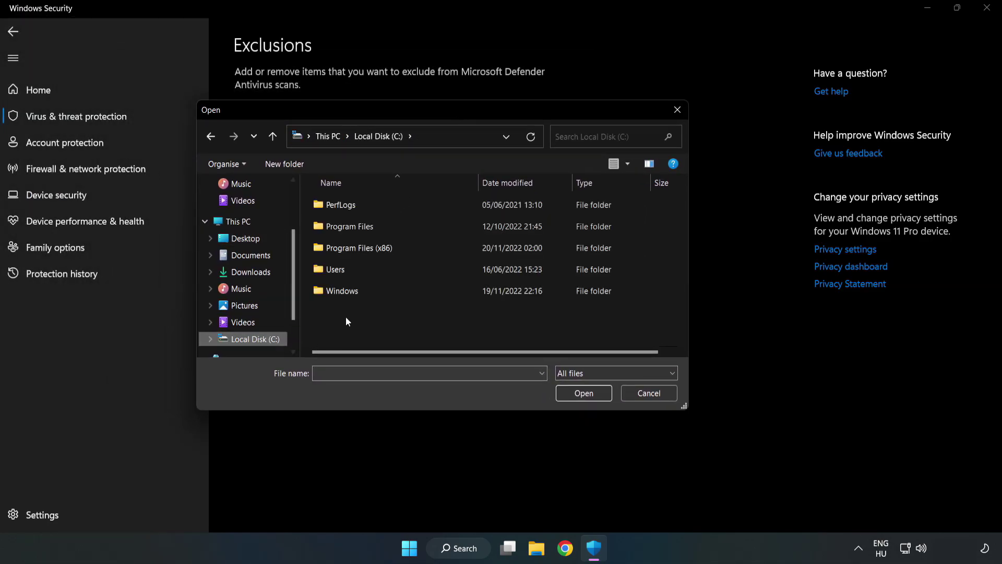
pyautogui.doubleClick(394, 249)
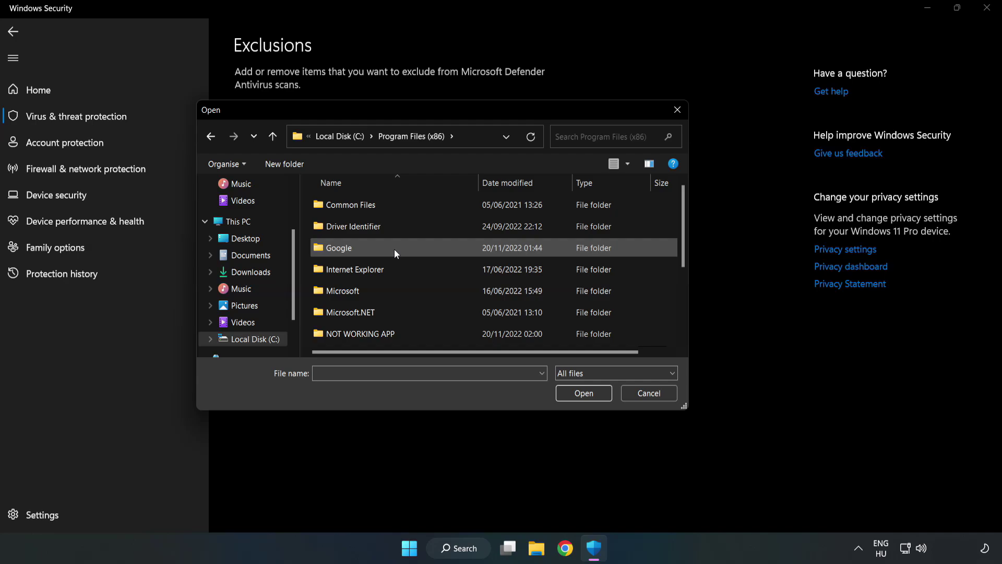
pyautogui.doubleClick(393, 332)
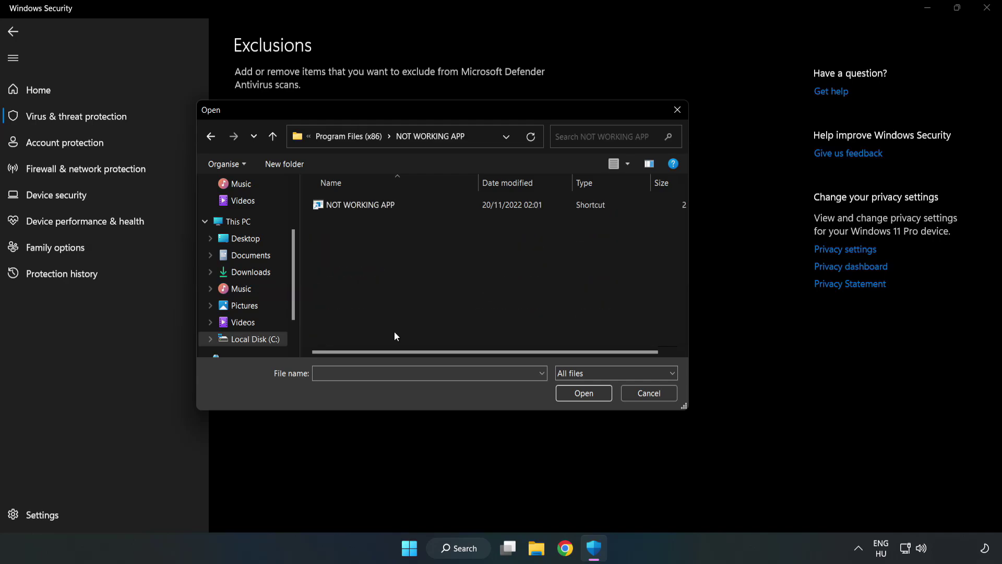
pyautogui.click(354, 205)
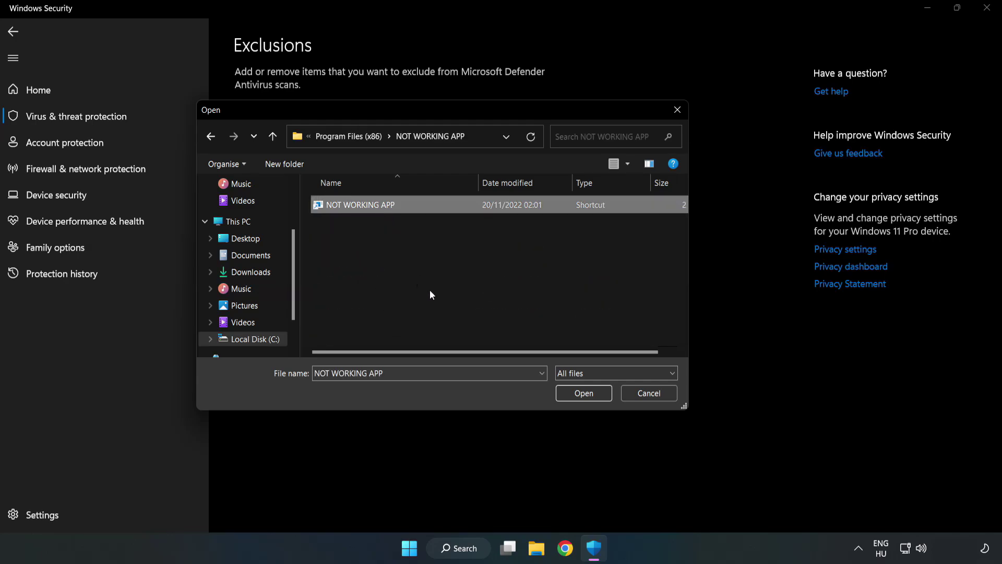
pyautogui.click(583, 395)
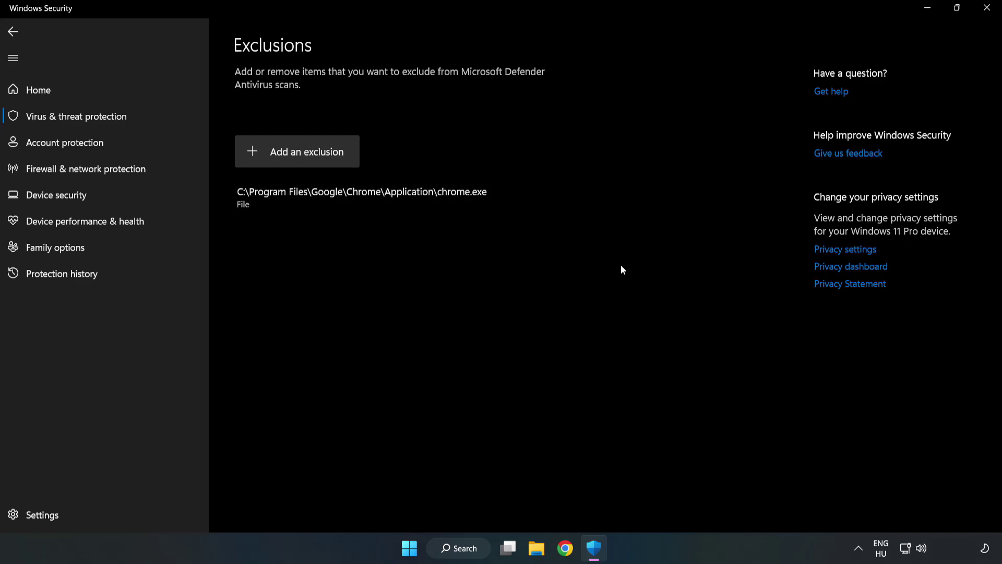
# Step: Close Windows Security and show the Start menu power options, including Restart
pyautogui.click(986, 13)
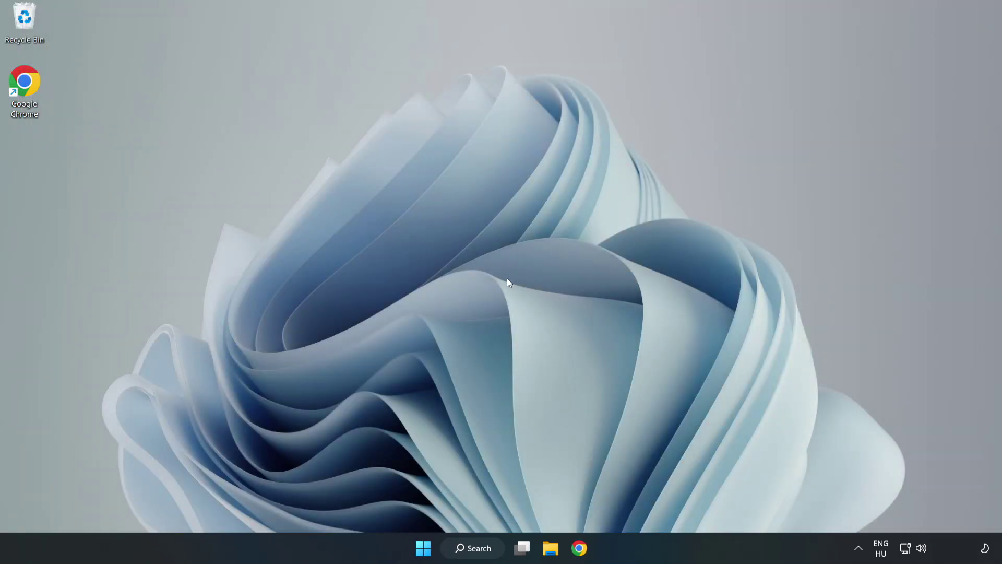
pyautogui.click(423, 548)
pyautogui.click(664, 503)
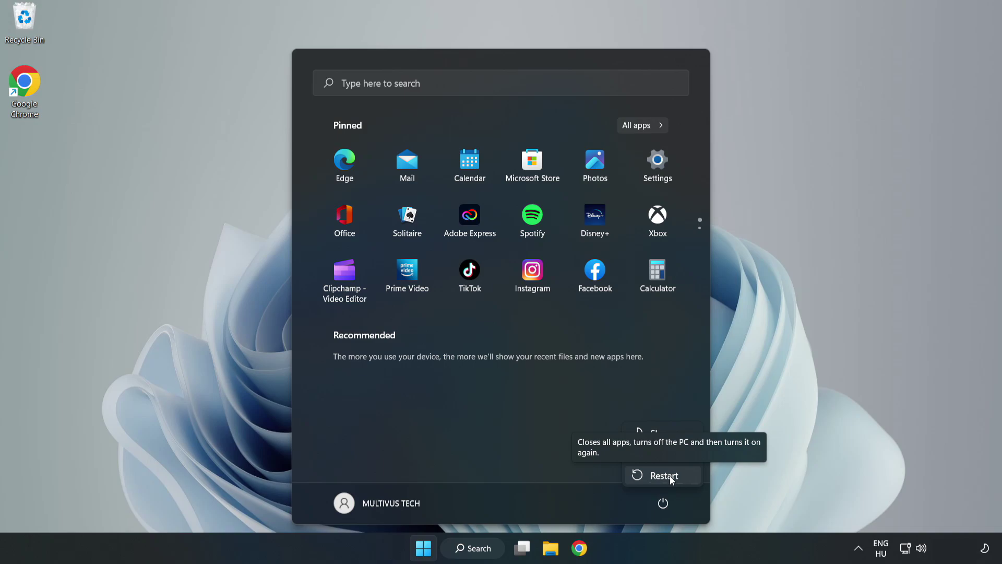